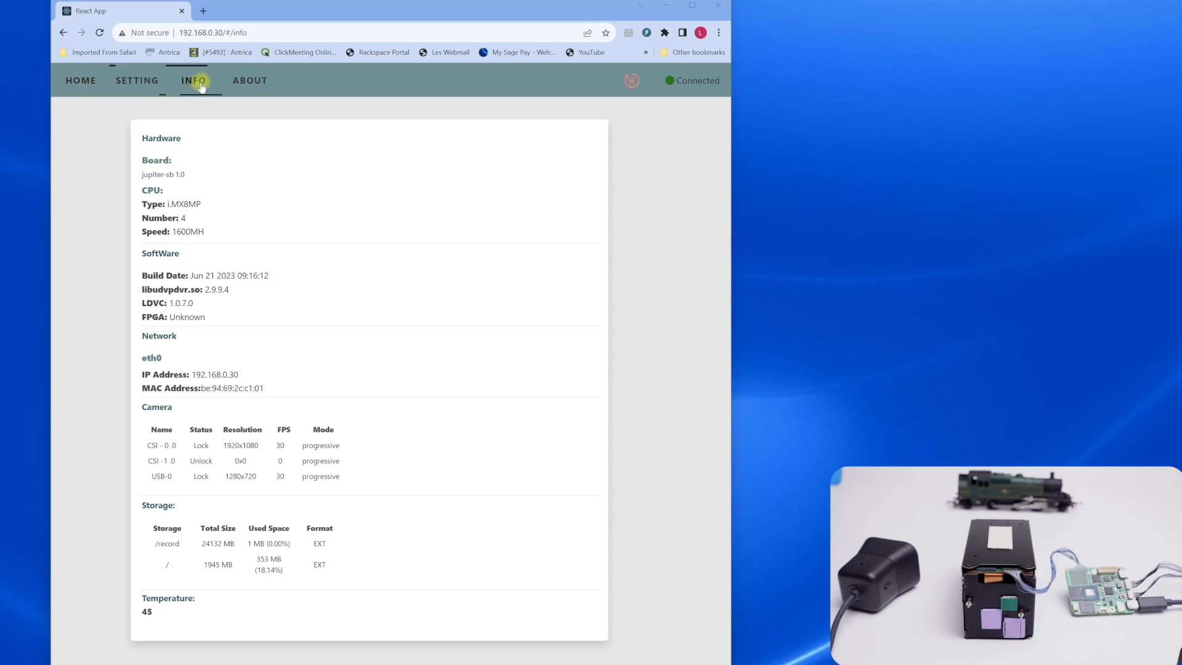
Check the version details on the About page and return to the device information page
{"action": "left_click", "coordinate": [252, 84]}
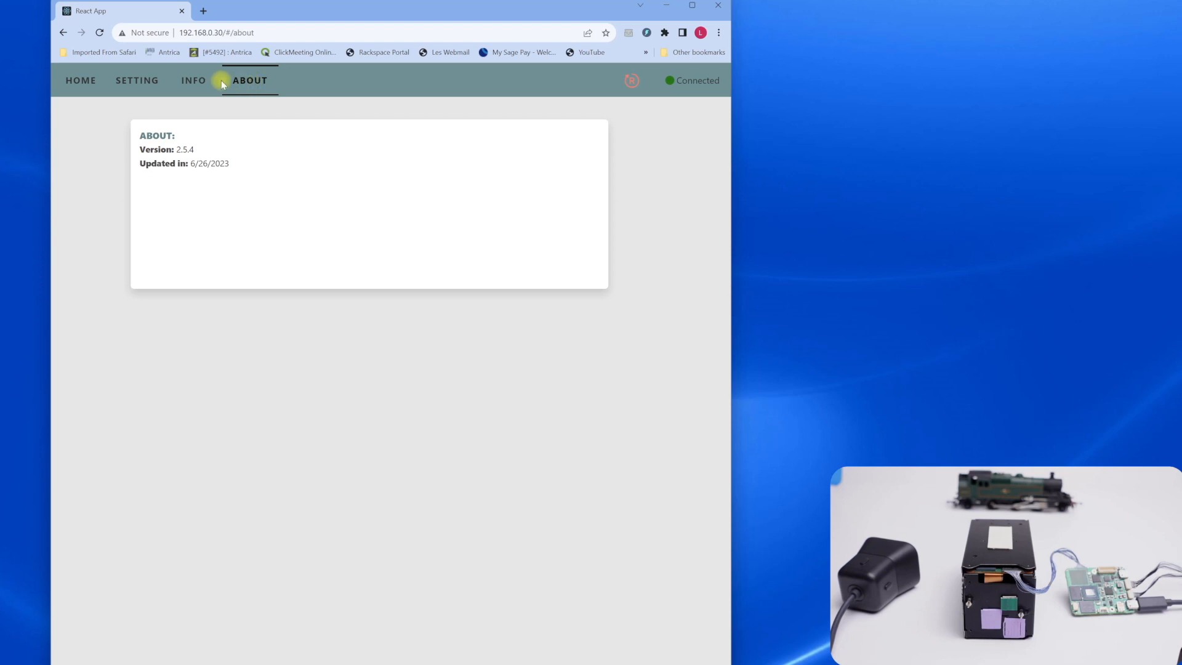
{"action": "left_click", "coordinate": [194, 84]}
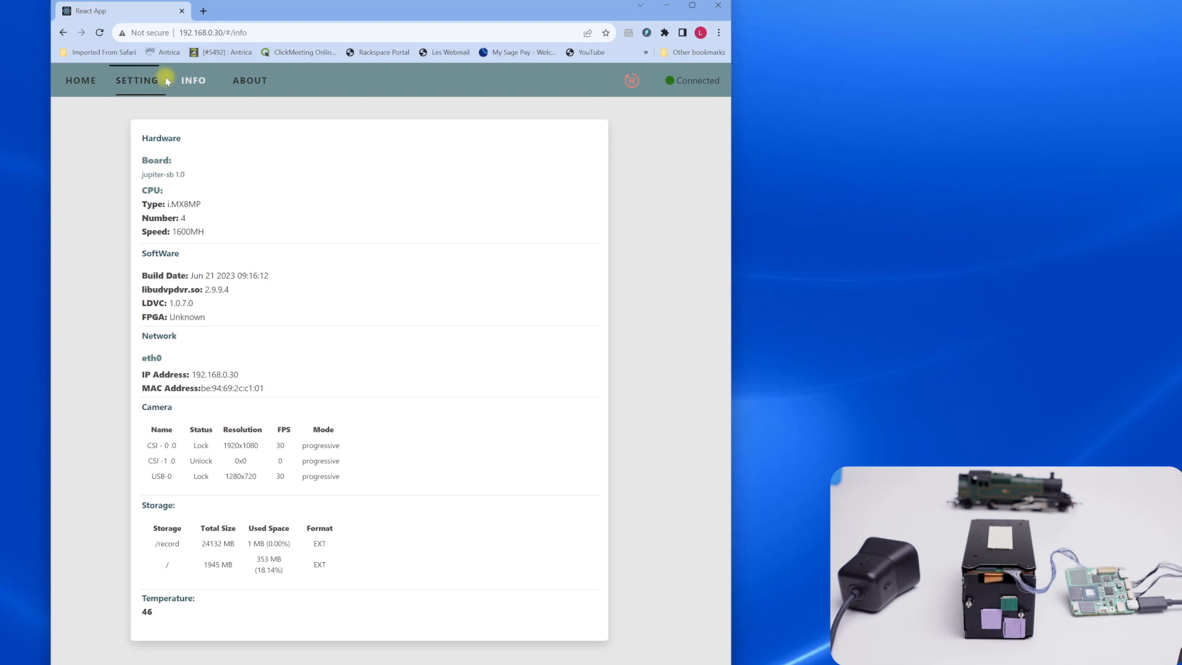
Open the system settings and review the camera input types available for CSI 0 and CSI 1
{"action": "left_click", "coordinate": [138, 85]}
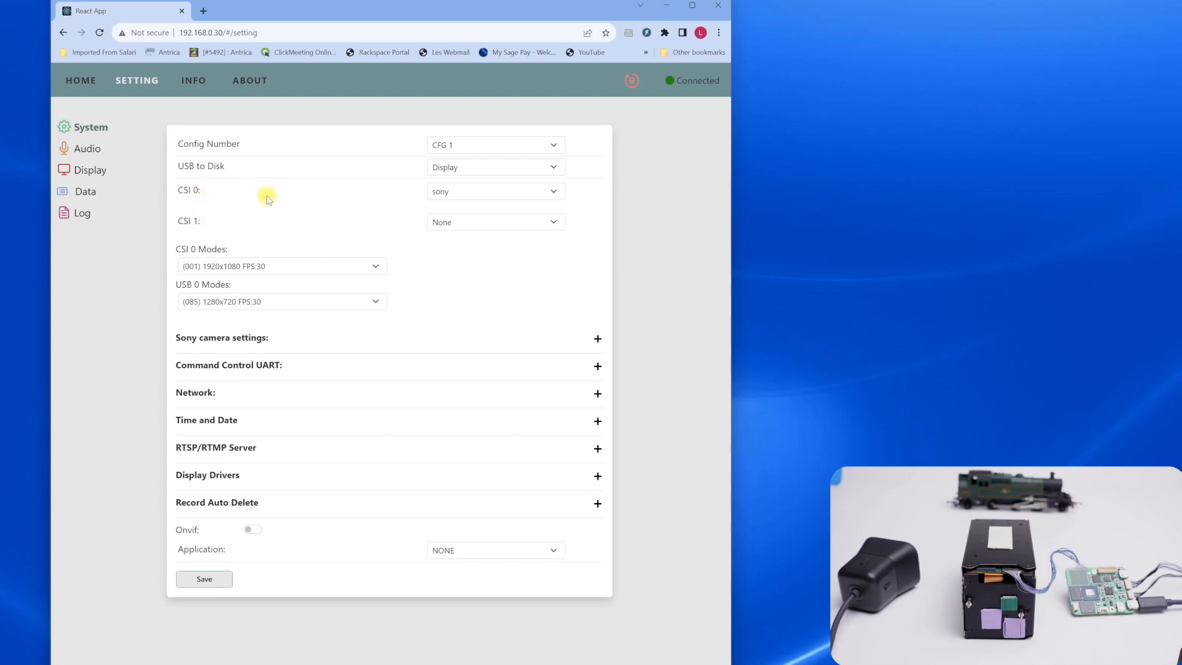
{"action": "left_click", "coordinate": [555, 192]}
{"action": "left_click", "coordinate": [555, 193]}
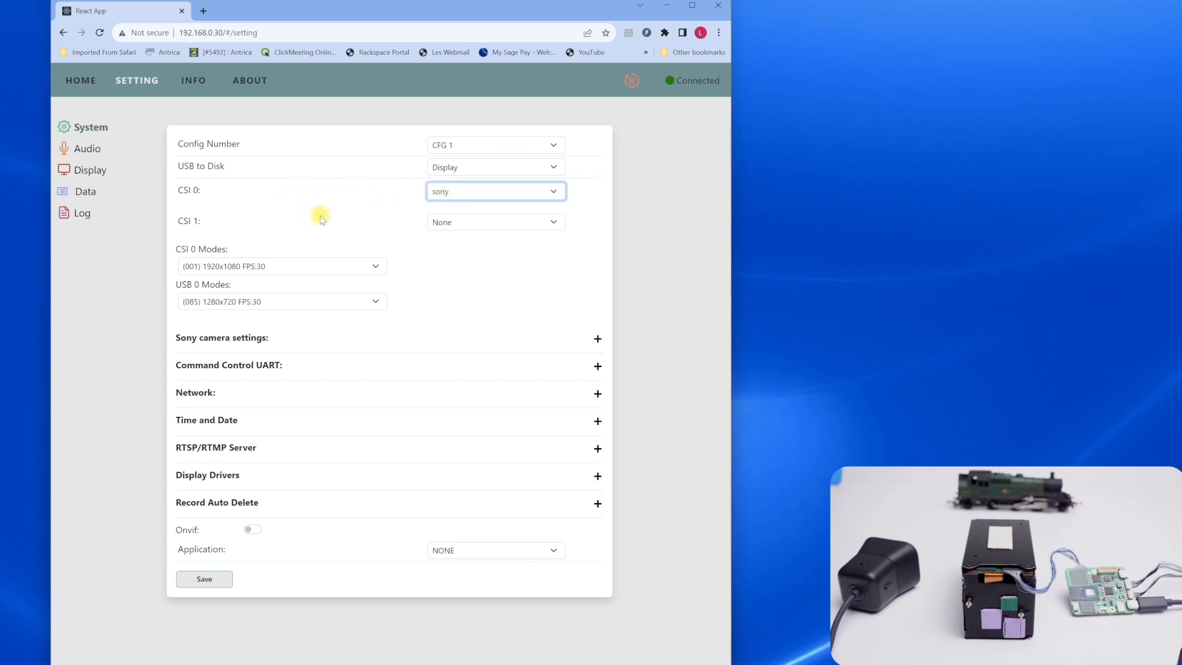
{"action": "left_click", "coordinate": [556, 222]}
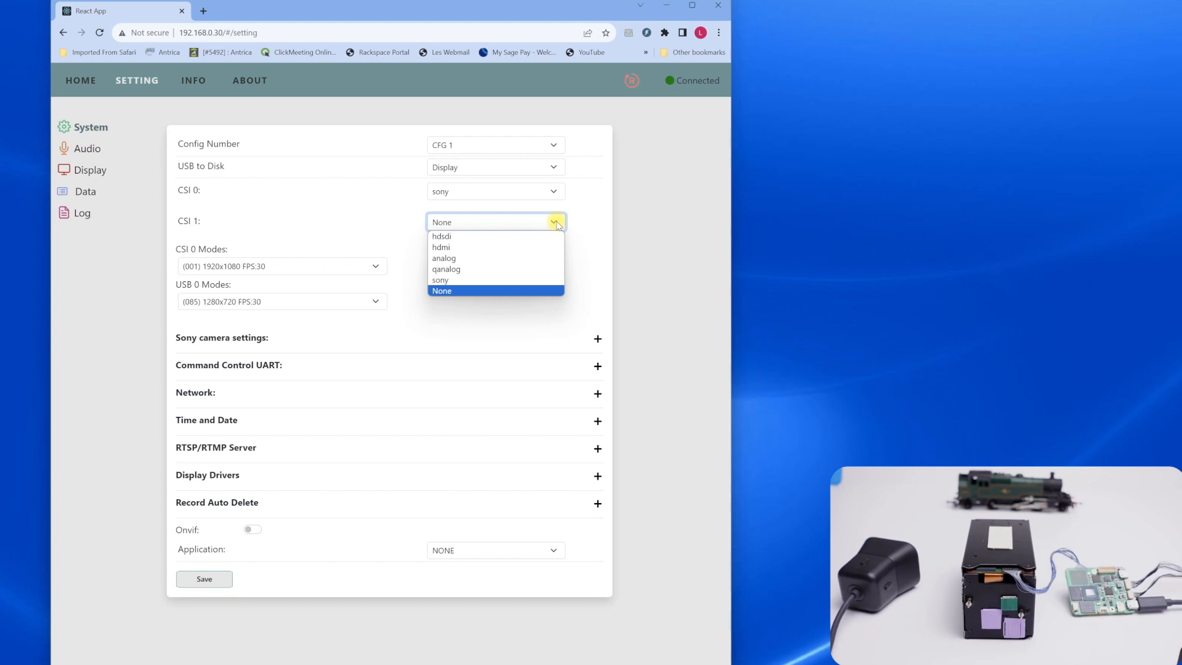
{"action": "left_click", "coordinate": [557, 224]}
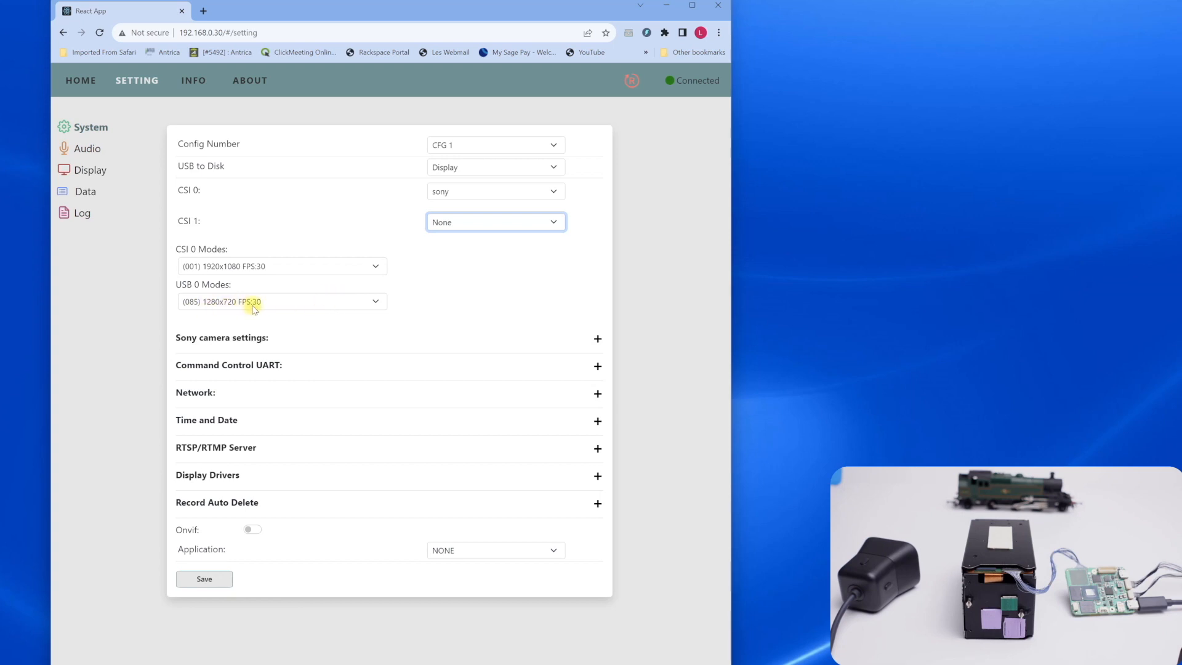
Review the resolution and frame rate modes offered for the USB 0 and CSI 0 cameras
{"action": "left_click", "coordinate": [376, 301]}
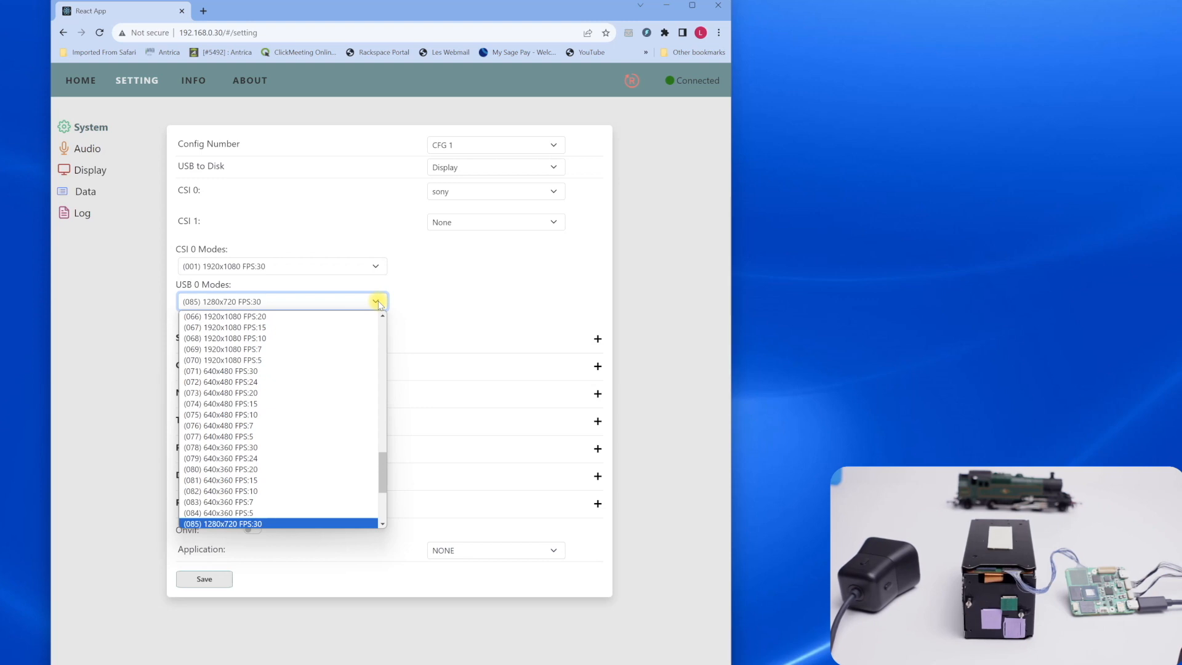
{"action": "left_click", "coordinate": [377, 302]}
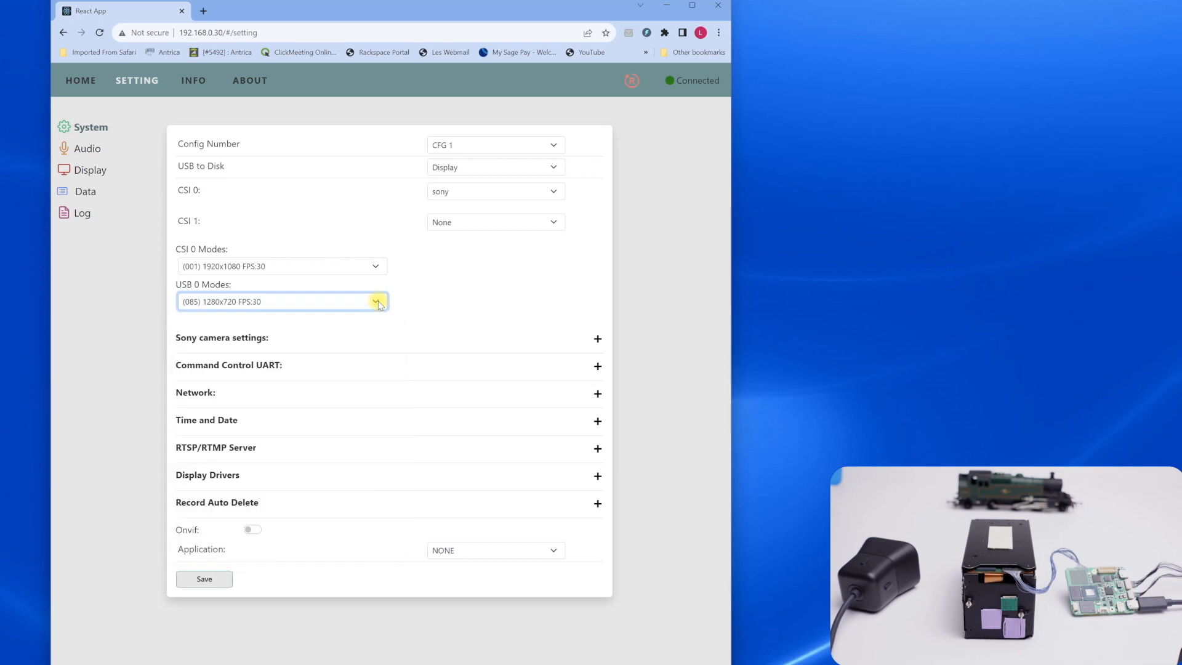
{"action": "left_click", "coordinate": [375, 267]}
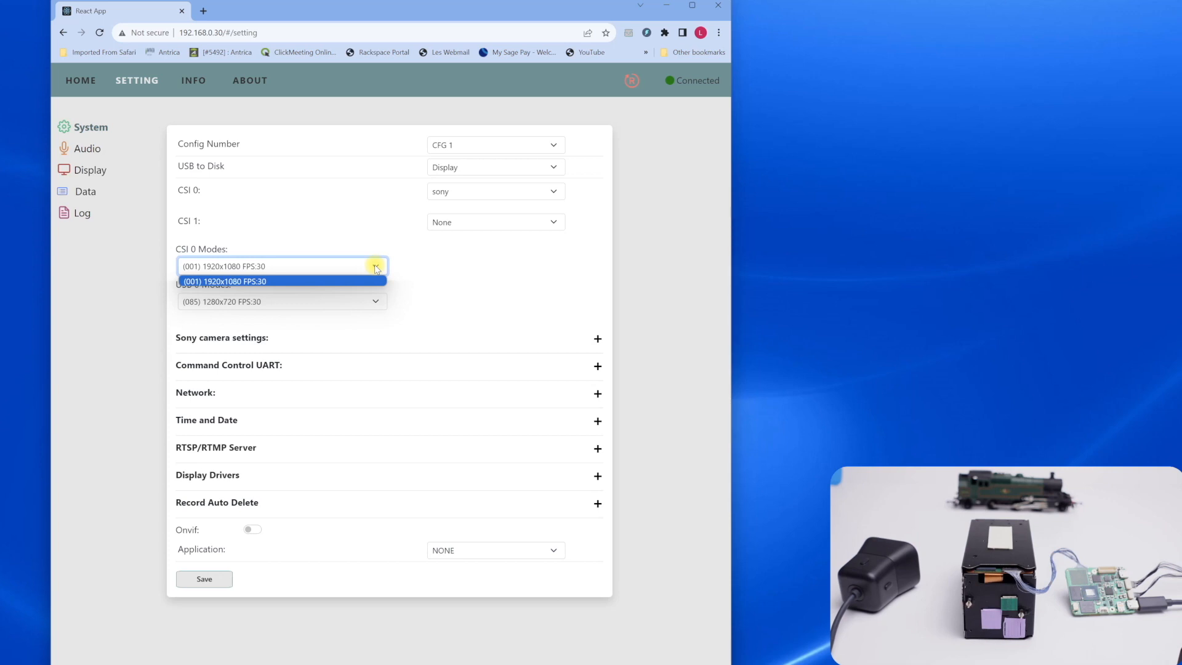
{"action": "left_click", "coordinate": [376, 267]}
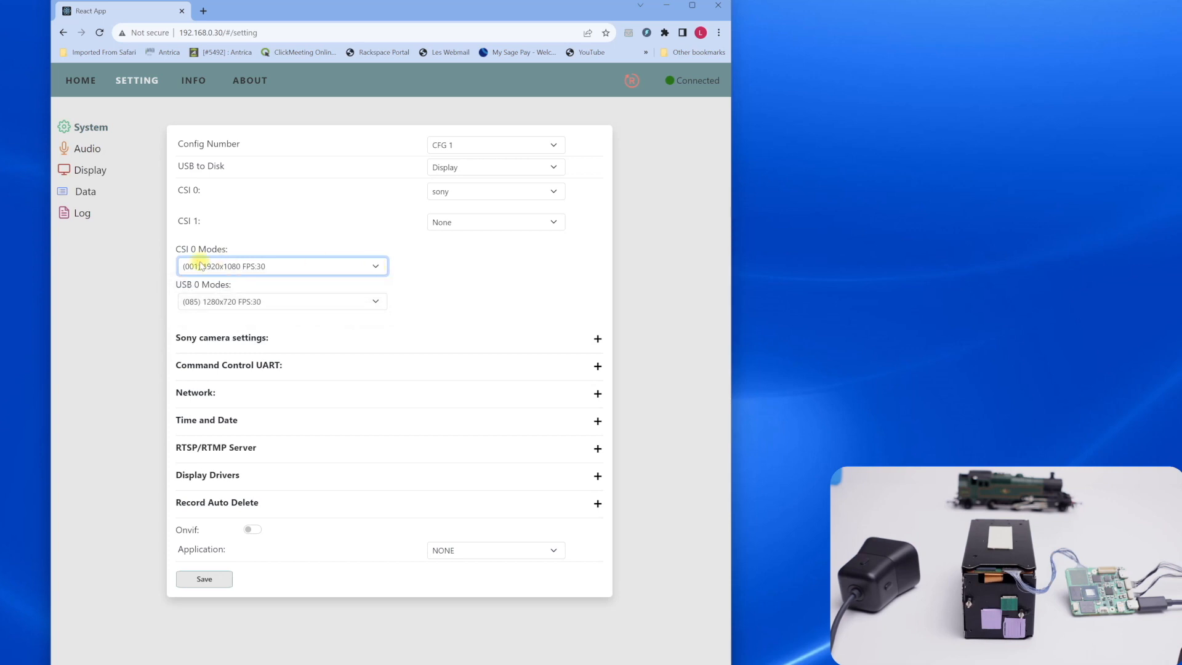
Examine the Sony camera settings, including the available monitoring modes, and collapse the section
{"action": "left_click", "coordinate": [275, 340]}
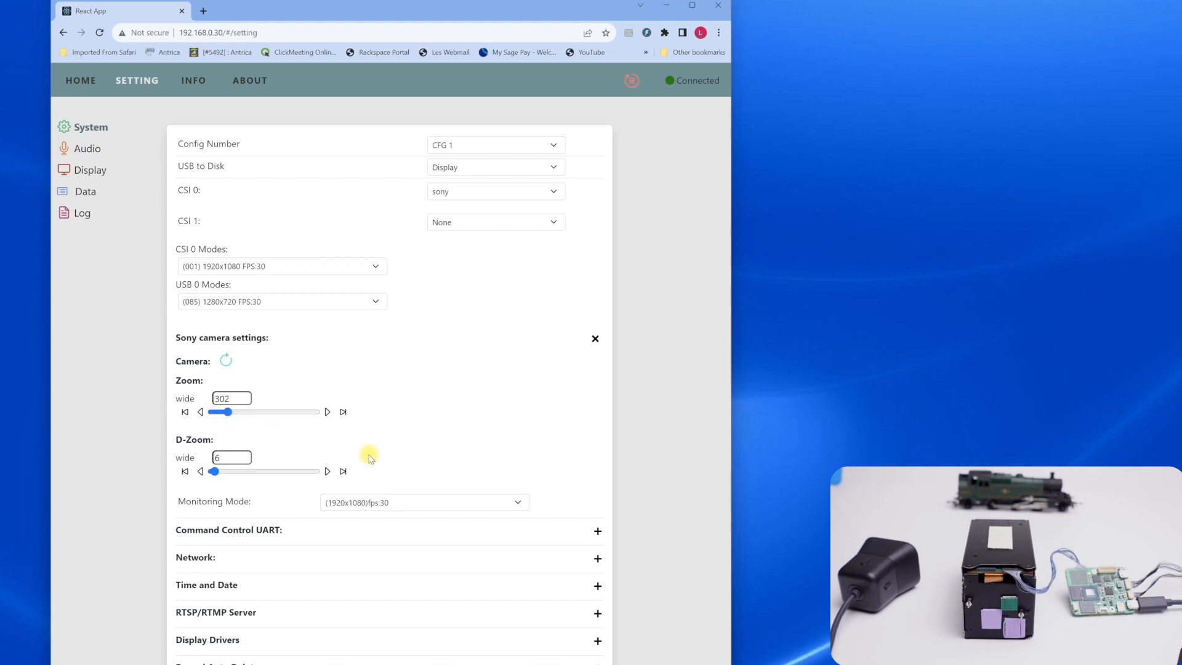
{"action": "left_click", "coordinate": [519, 503]}
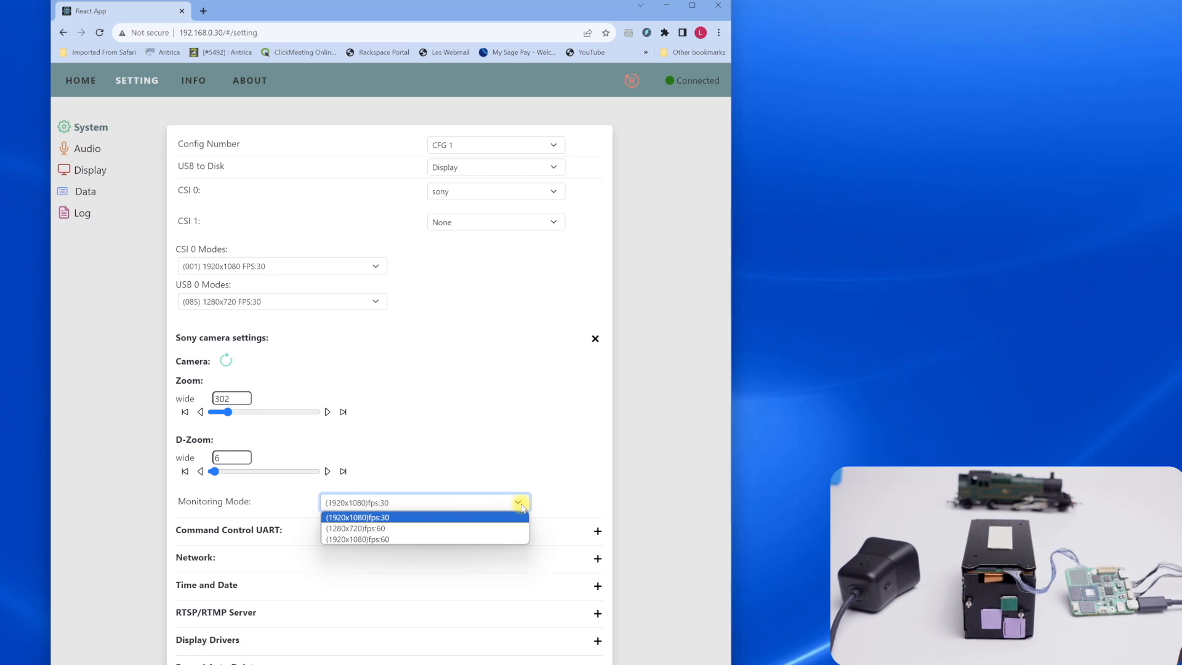
{"action": "left_click", "coordinate": [520, 343]}
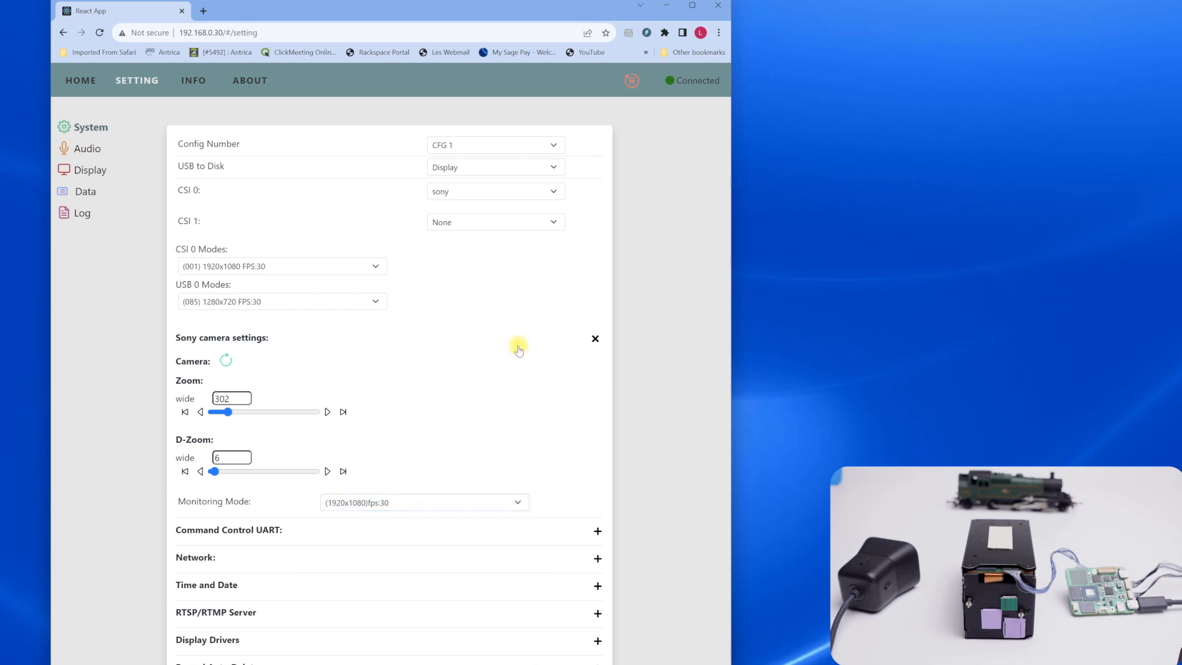
{"action": "left_click", "coordinate": [519, 343]}
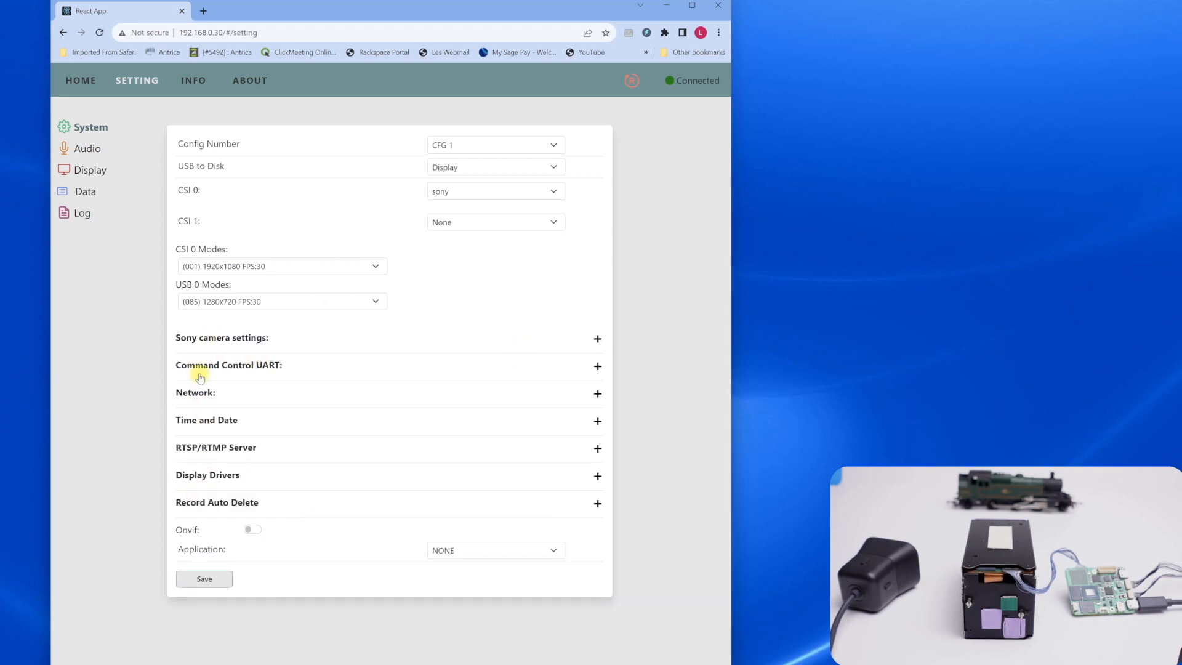
Review the Command Control UART, Network, and Time and Date settings, collapsing each section after viewing
{"action": "left_click", "coordinate": [259, 369]}
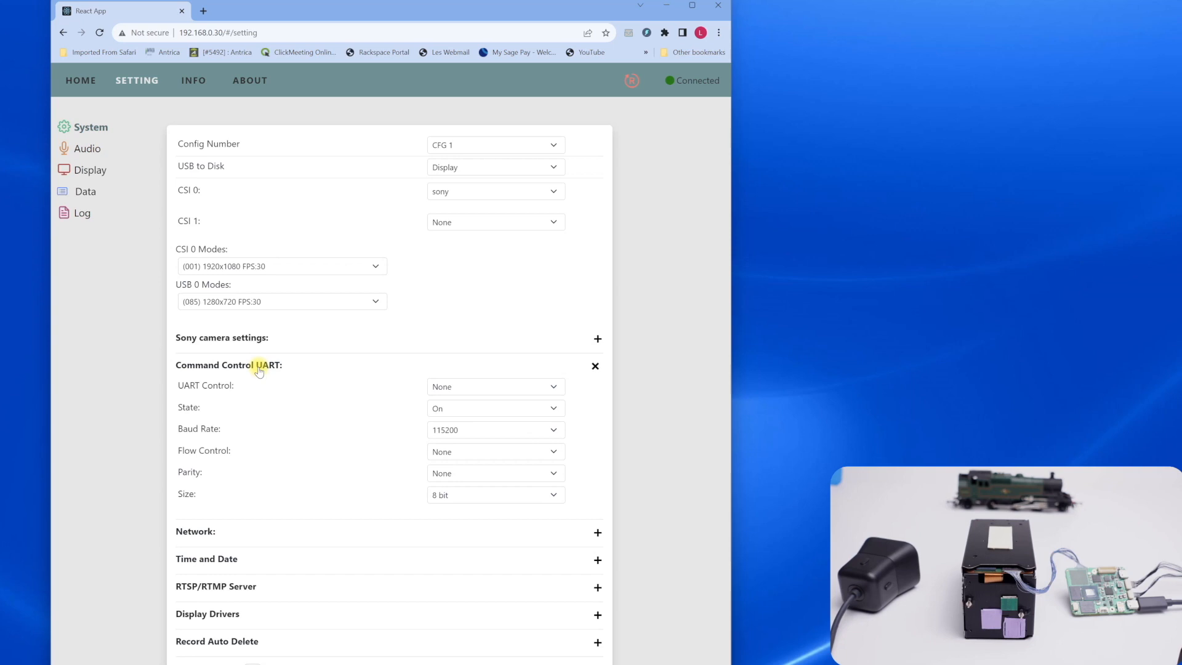
{"action": "left_click", "coordinate": [259, 369]}
{"action": "left_click", "coordinate": [199, 397]}
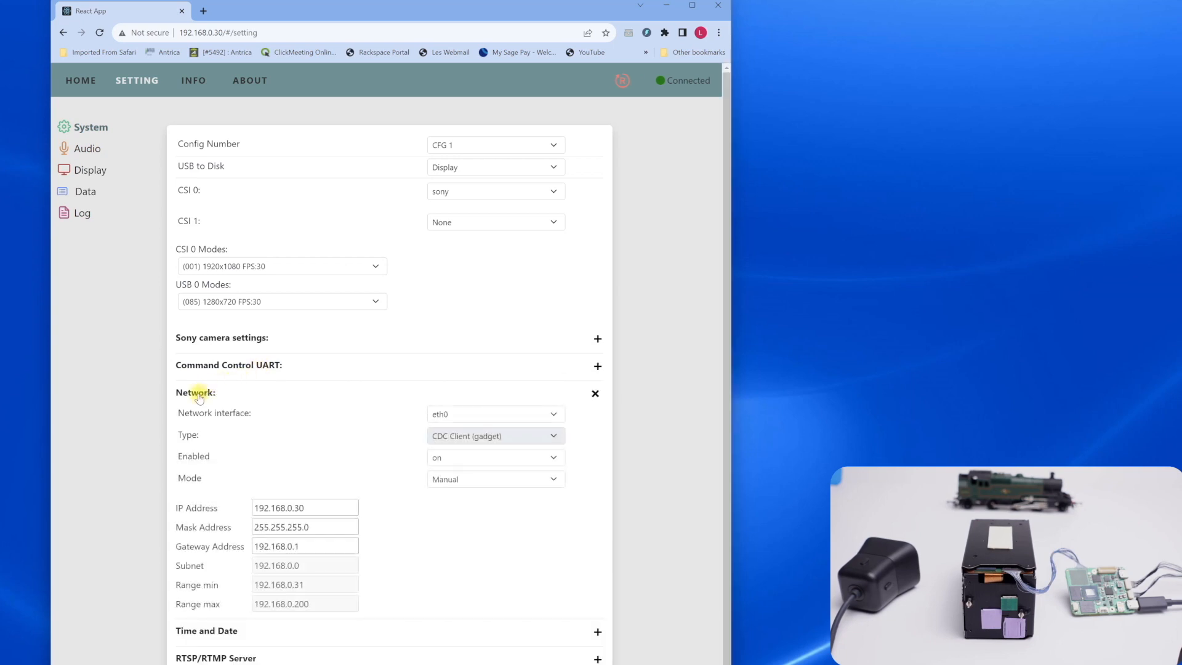
{"action": "left_click", "coordinate": [199, 397]}
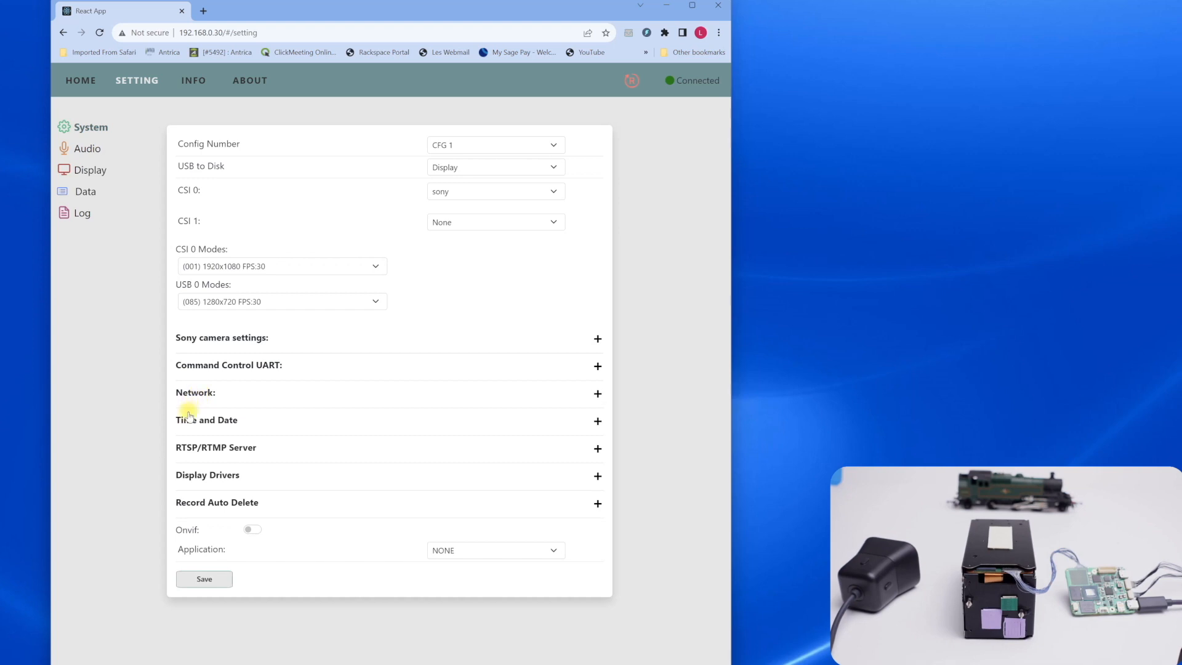
{"action": "left_click", "coordinate": [214, 424]}
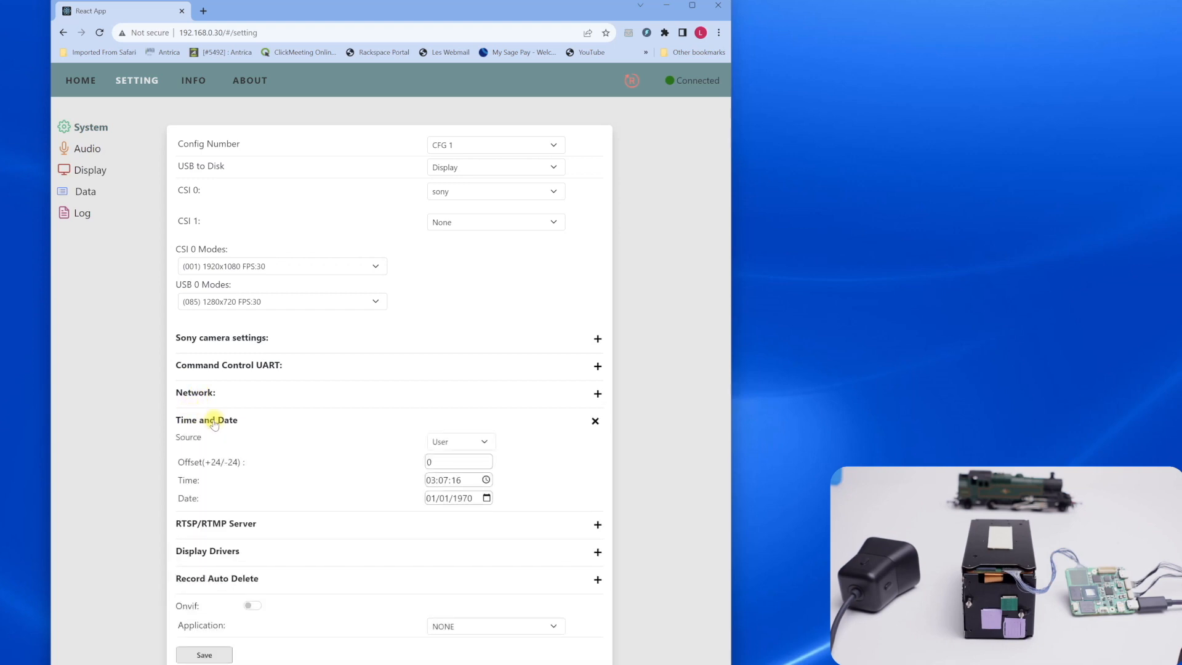
{"action": "left_click", "coordinate": [214, 424]}
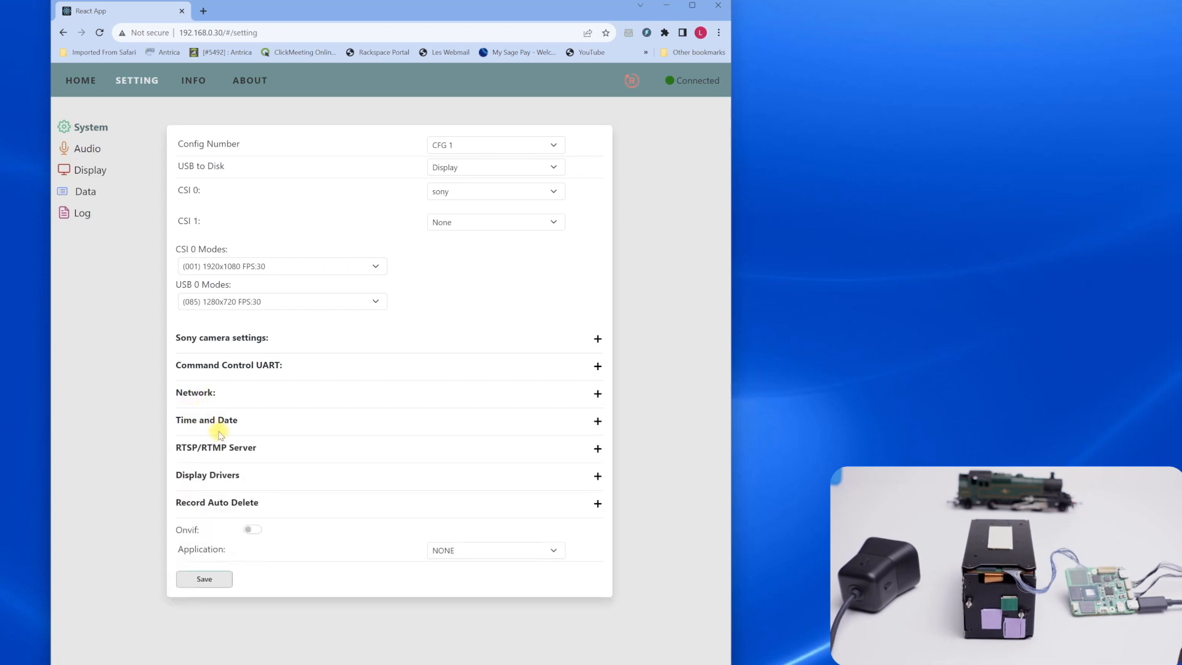
Review the RTSP/RTMP Server and Display Drivers settings, collapsing each section after viewing
{"action": "left_click", "coordinate": [238, 449]}
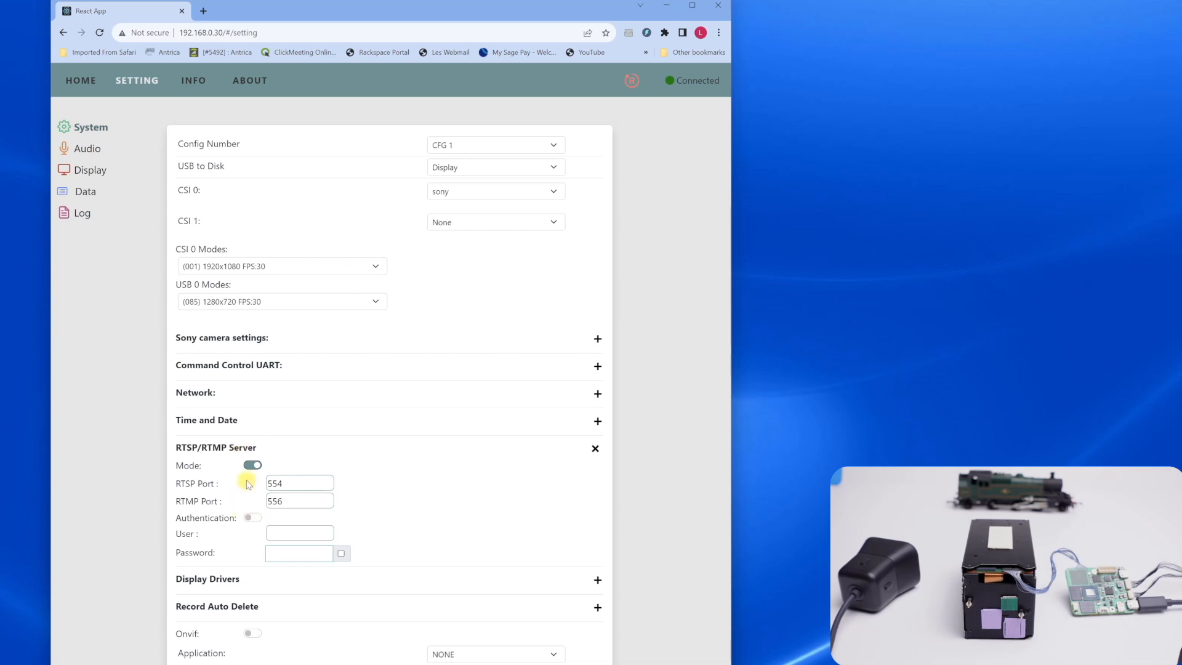
{"action": "left_click", "coordinate": [228, 454]}
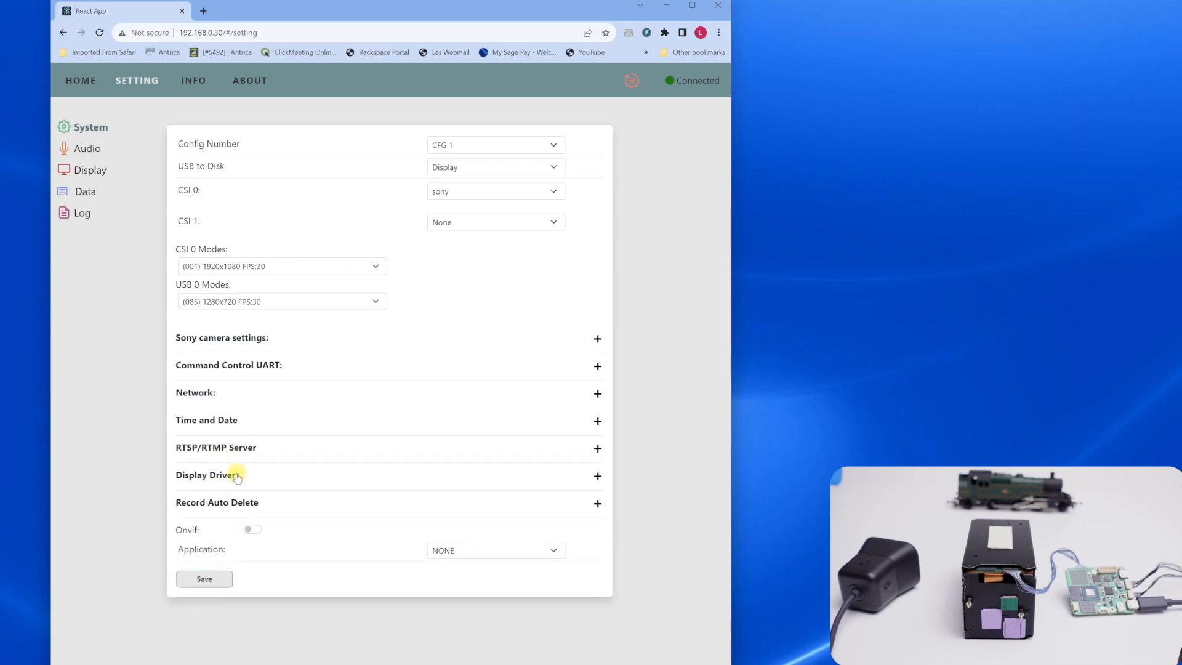
{"action": "left_click", "coordinate": [241, 476]}
{"action": "left_click", "coordinate": [242, 476]}
Check the camera status on the device information page and examine Mux1's protocol and video source options
{"action": "left_click", "coordinate": [195, 82]}
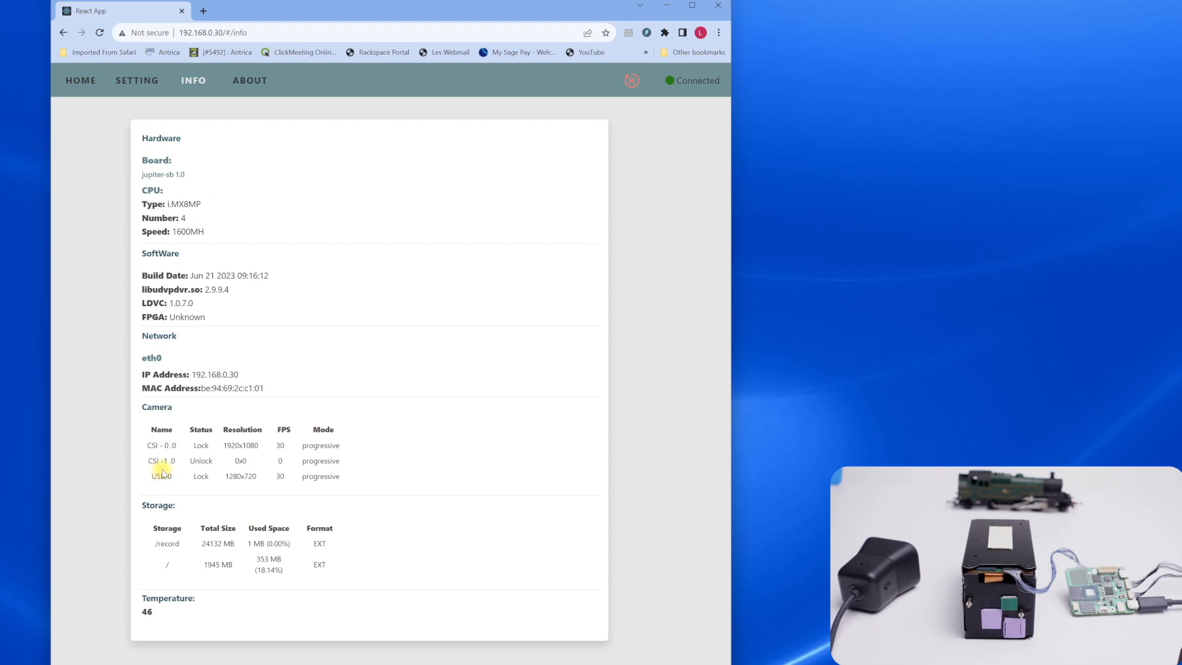
{"action": "left_click", "coordinate": [86, 85]}
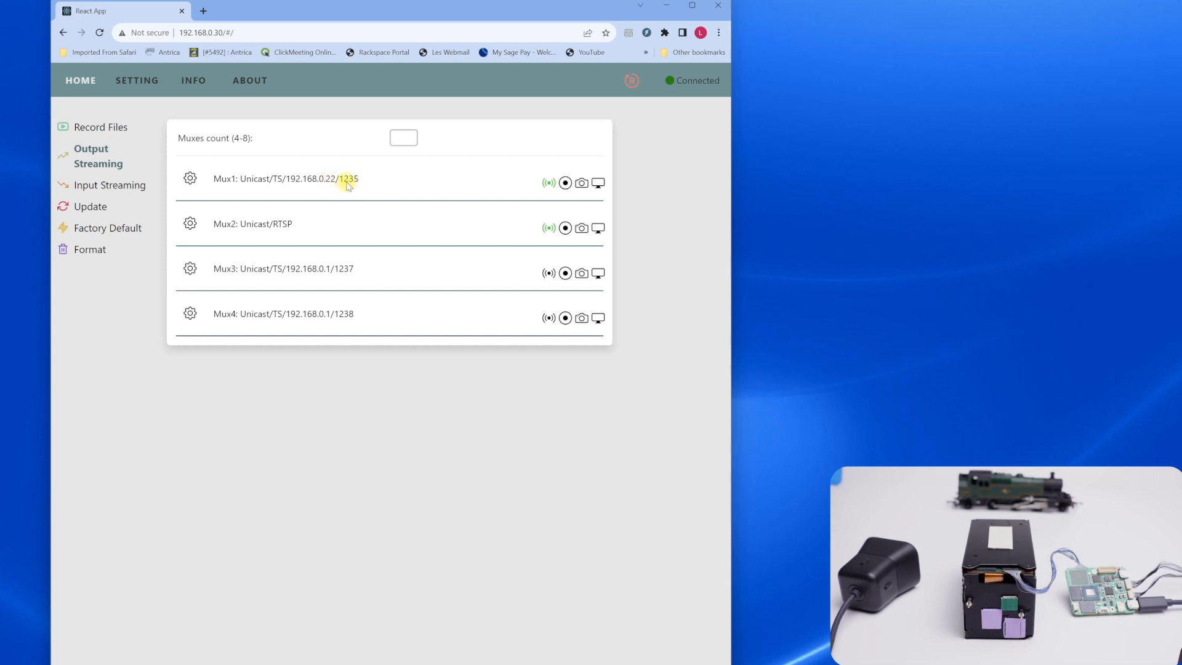
{"action": "left_click", "coordinate": [190, 178]}
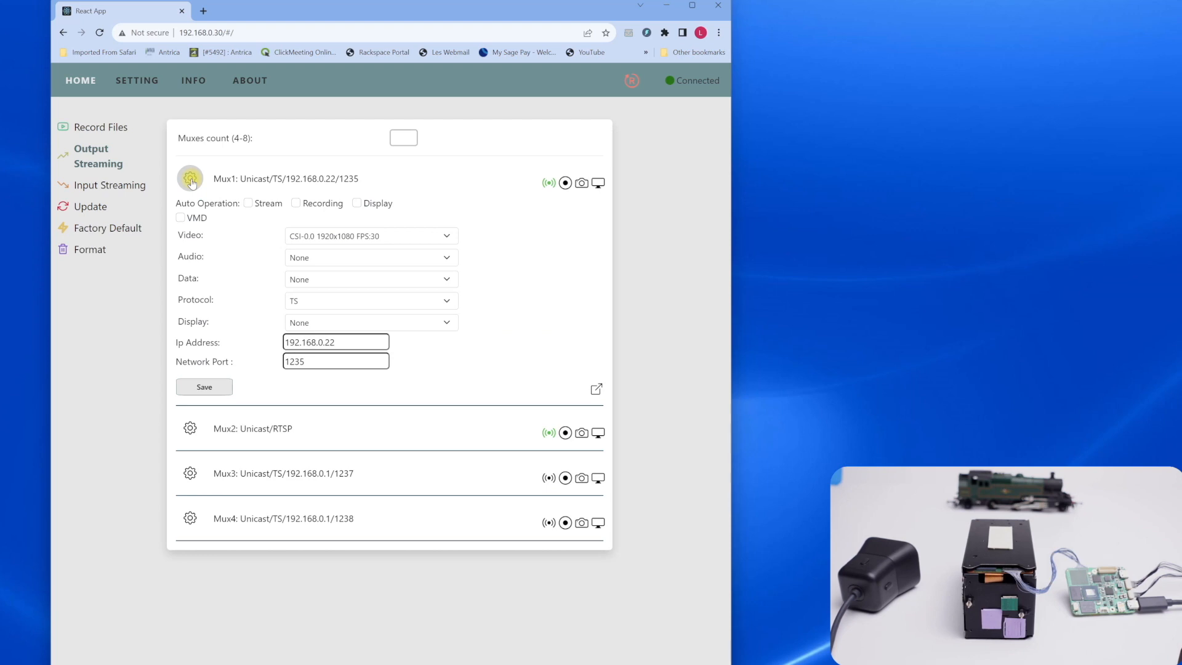
{"action": "left_click", "coordinate": [328, 303]}
{"action": "left_click", "coordinate": [328, 306]}
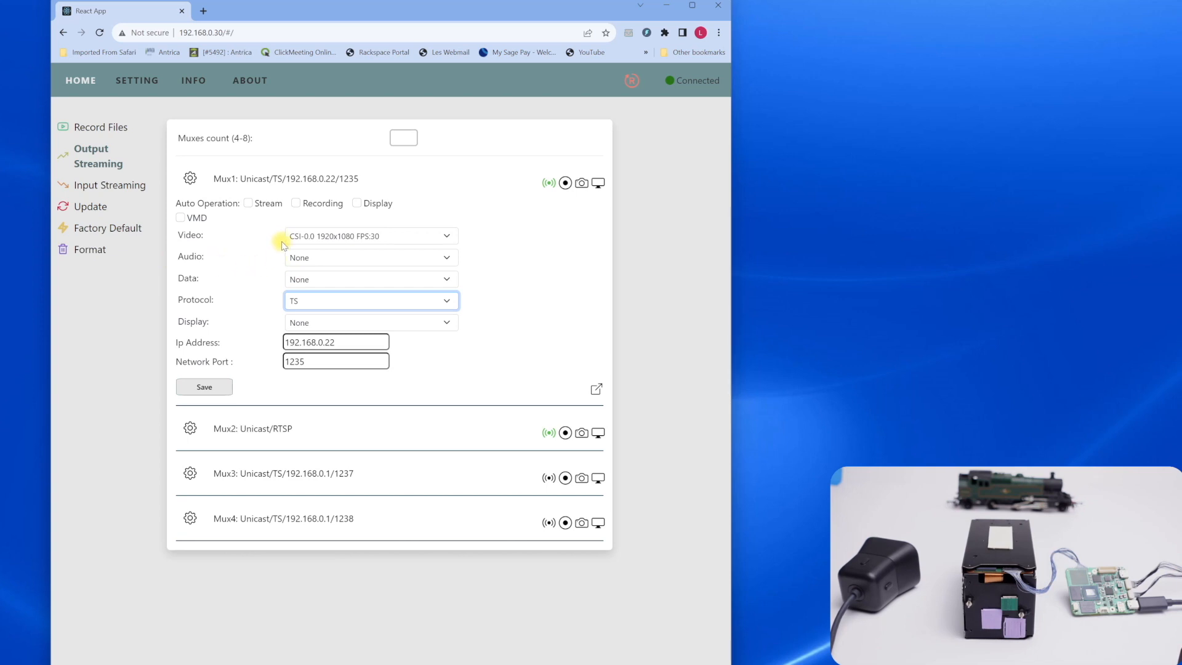
{"action": "left_click", "coordinate": [447, 239]}
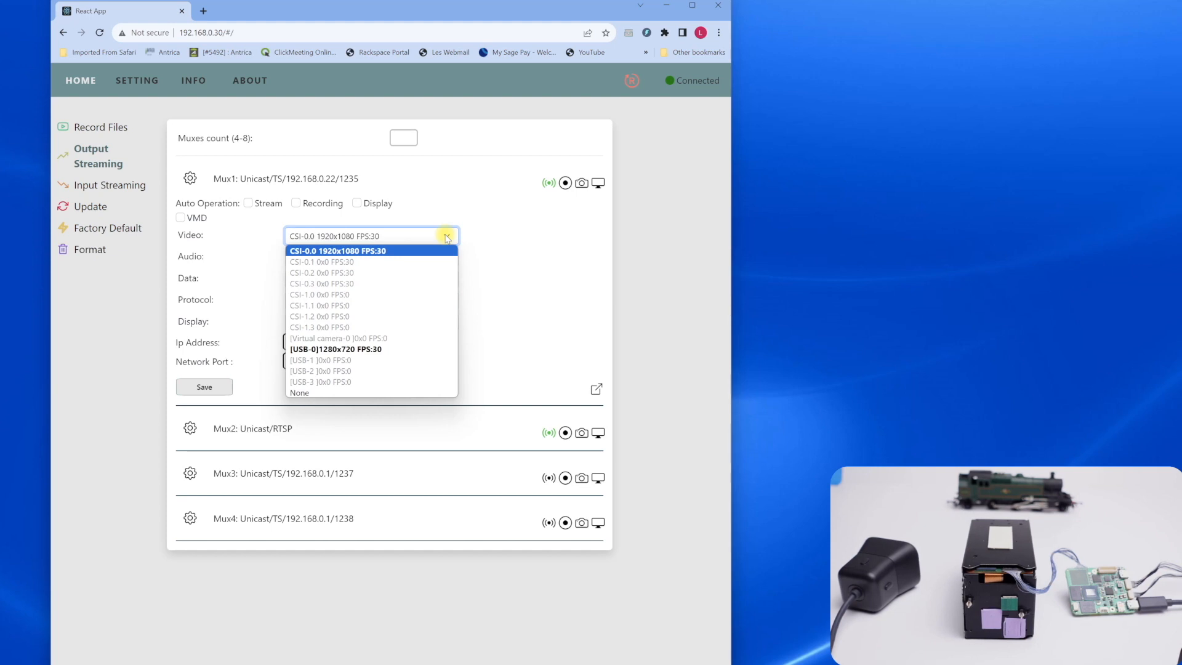
{"action": "left_click", "coordinate": [447, 238]}
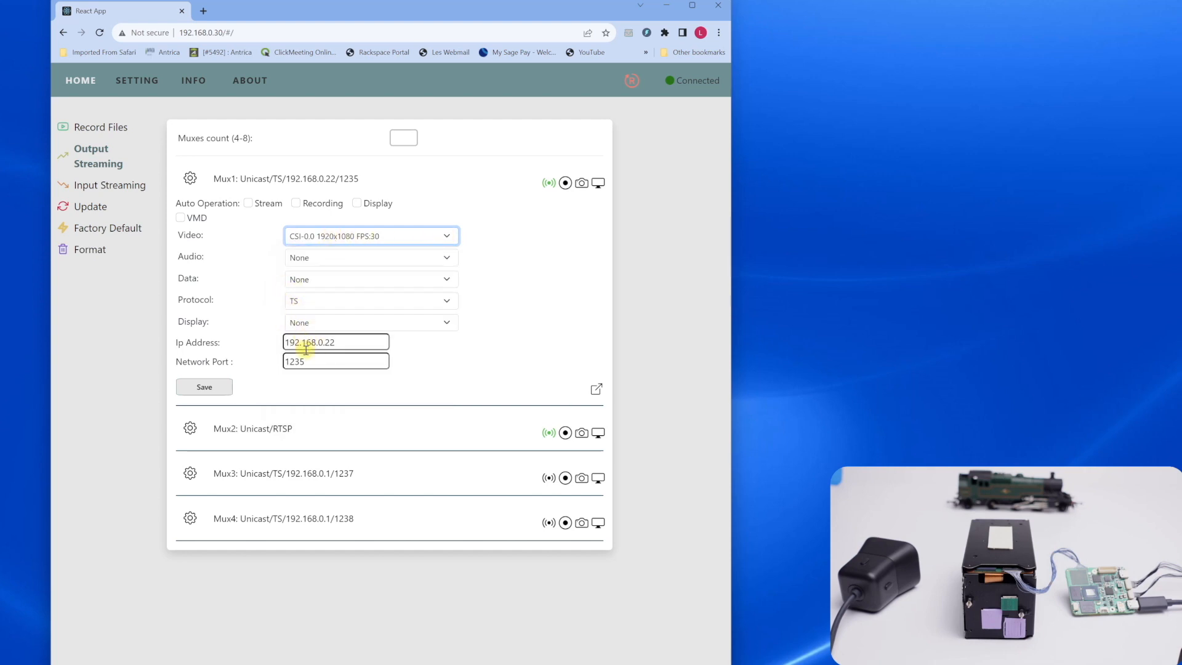
Turn Mux1's automatic streaming on and back off, and save the Mux1 settings
{"action": "left_click", "coordinate": [251, 205]}
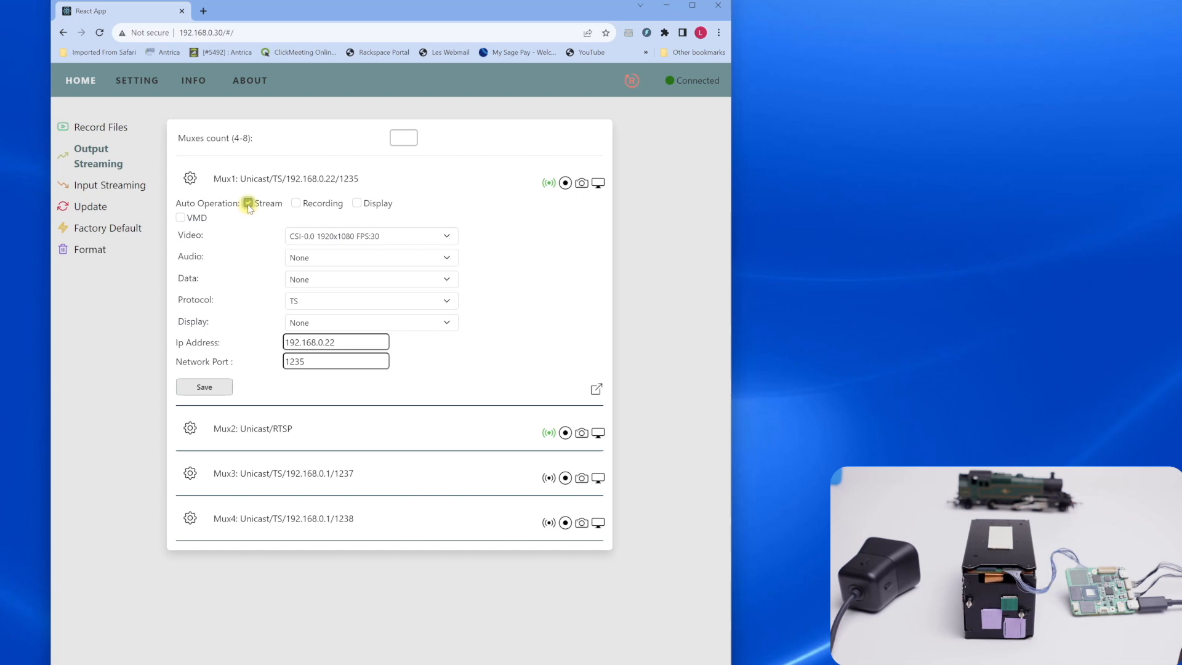
{"action": "left_click", "coordinate": [249, 204]}
{"action": "left_click", "coordinate": [548, 184]}
{"action": "left_click", "coordinate": [222, 387]}
{"action": "left_click", "coordinate": [190, 178]}
Set Mux2's video source to [USB-0]1280x720 FPS:30 and its protocol to TS
{"action": "left_click", "coordinate": [189, 226]}
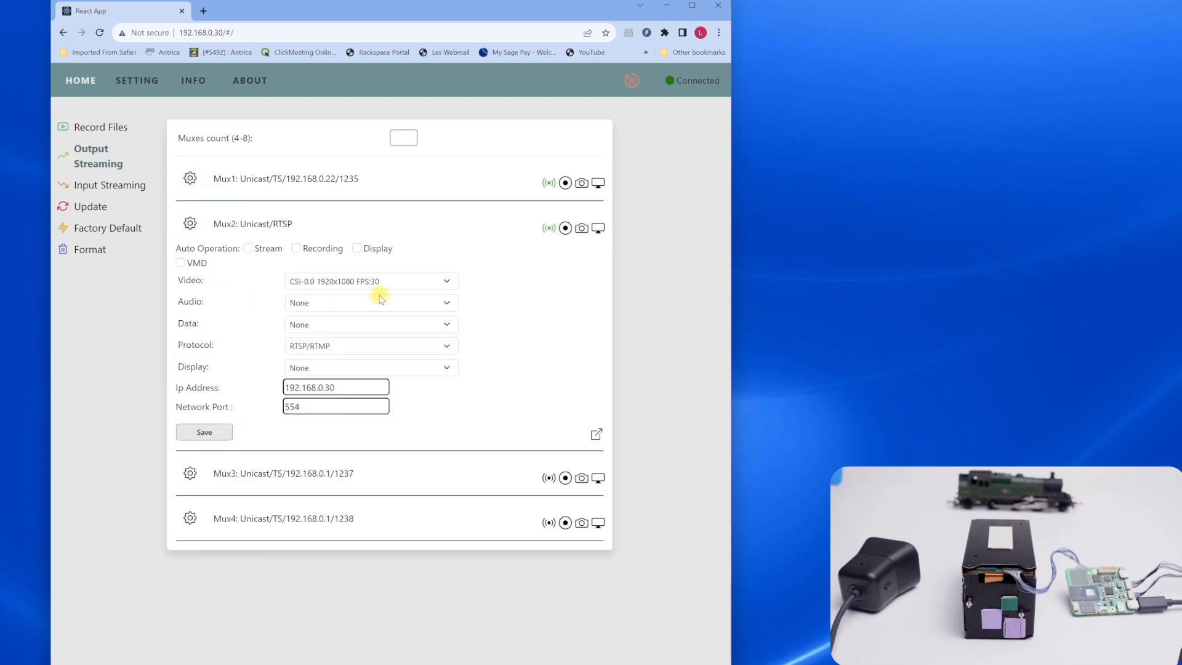
{"action": "left_click", "coordinate": [397, 282]}
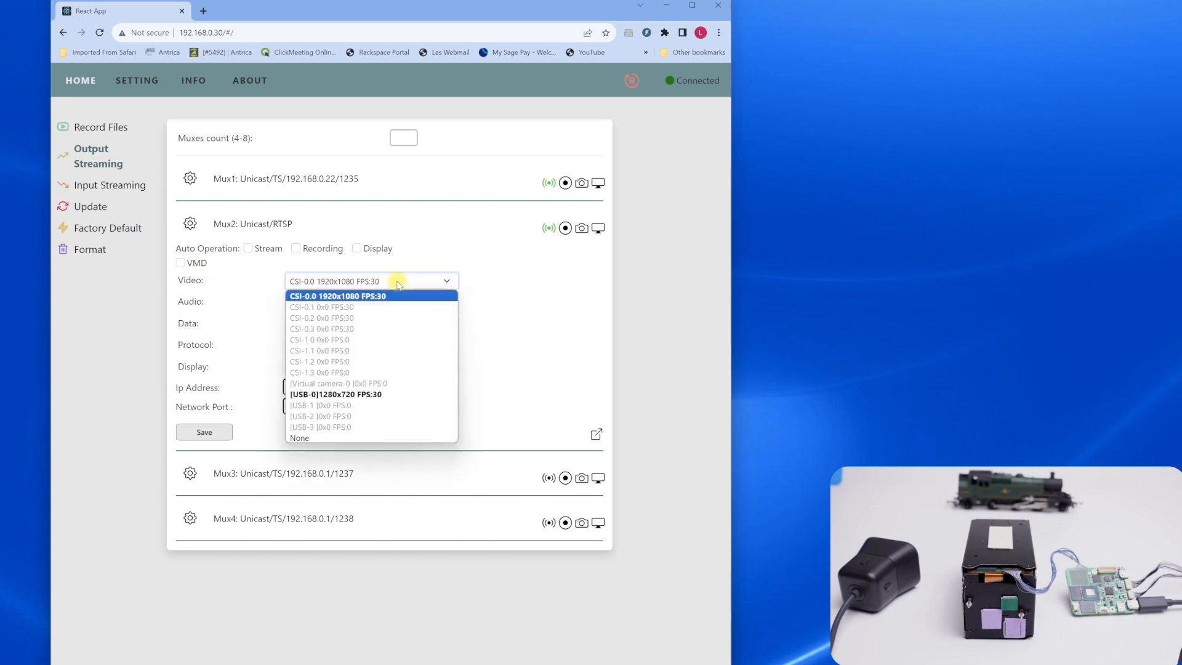
{"action": "left_click", "coordinate": [372, 394]}
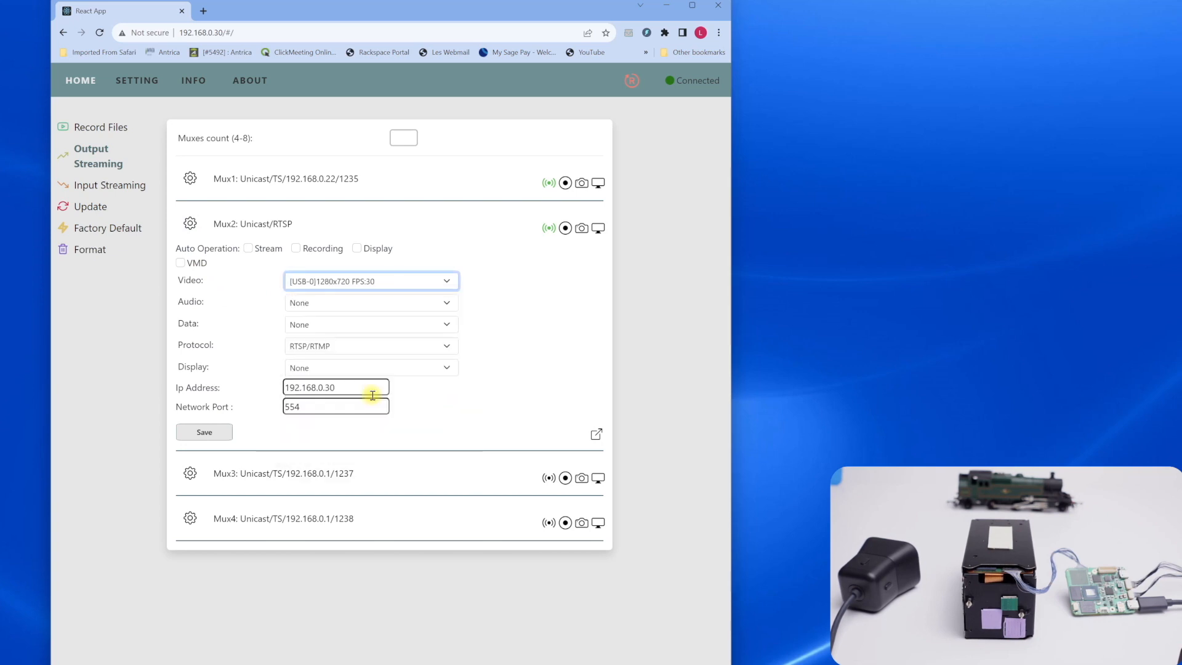
{"action": "left_click", "coordinate": [351, 346]}
{"action": "left_click", "coordinate": [335, 362]}
Set Mux2's IP address to 192.168.0.22 and network port to 1236, and save the stream settings
{"action": "left_click", "coordinate": [350, 386]}
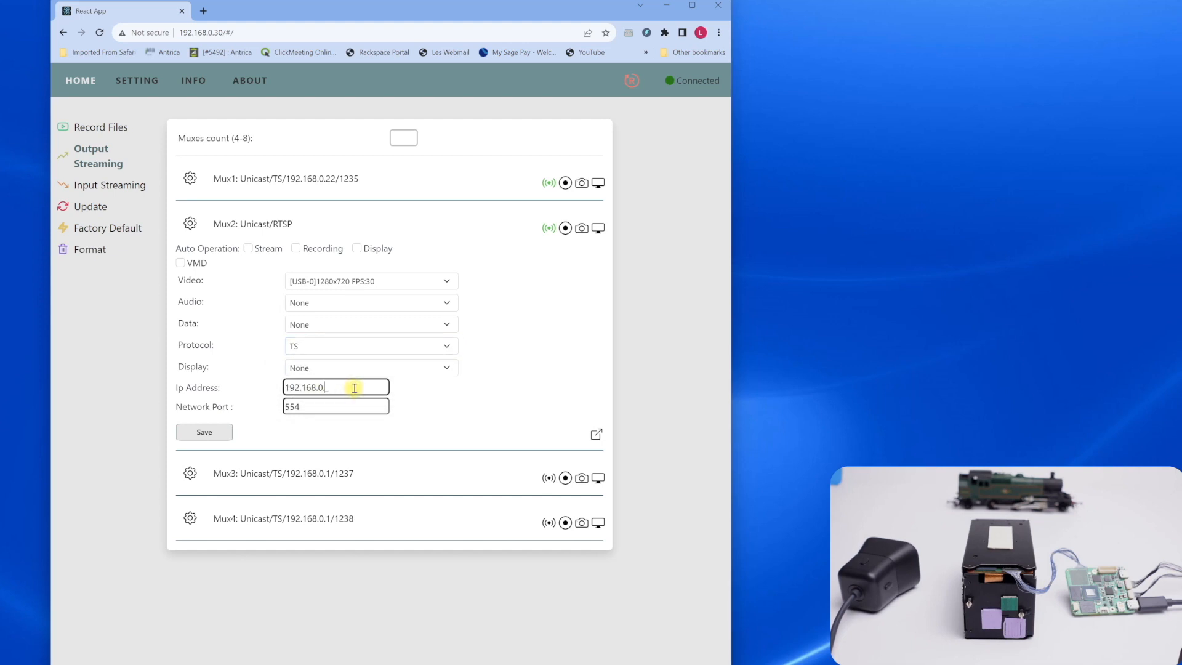
{"action": "left_click_drag", "start_coordinate": [309, 407], "coordinate": [265, 406]}
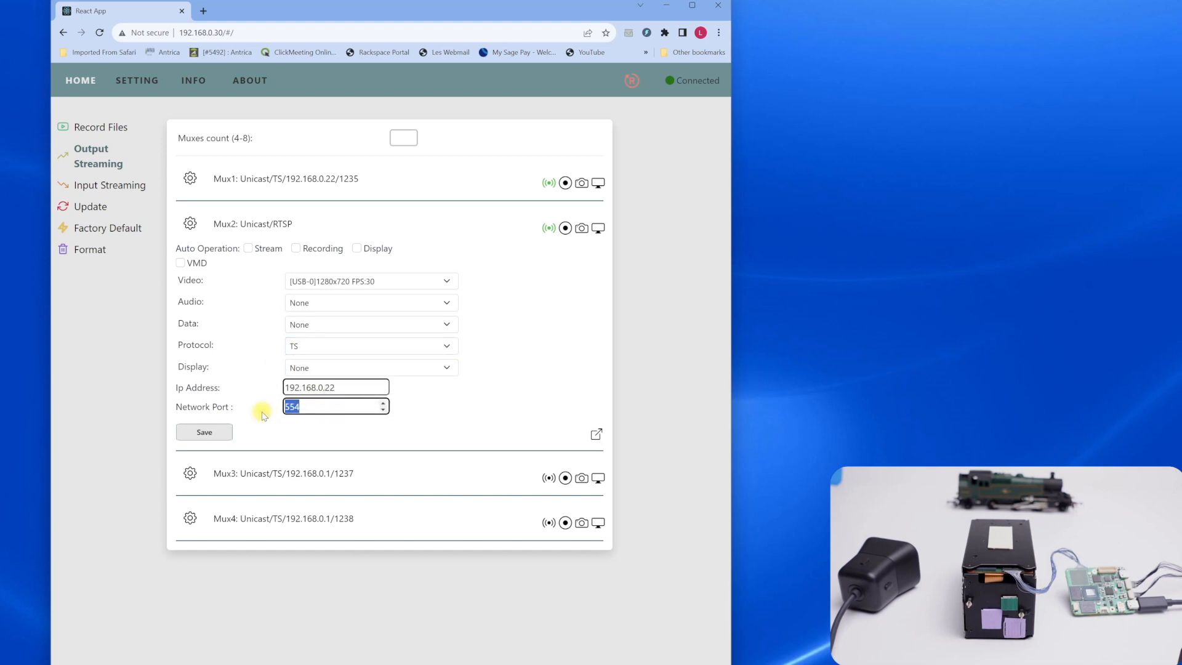
{"action": "type", "text": "1236"}
{"action": "left_click", "coordinate": [220, 434]}
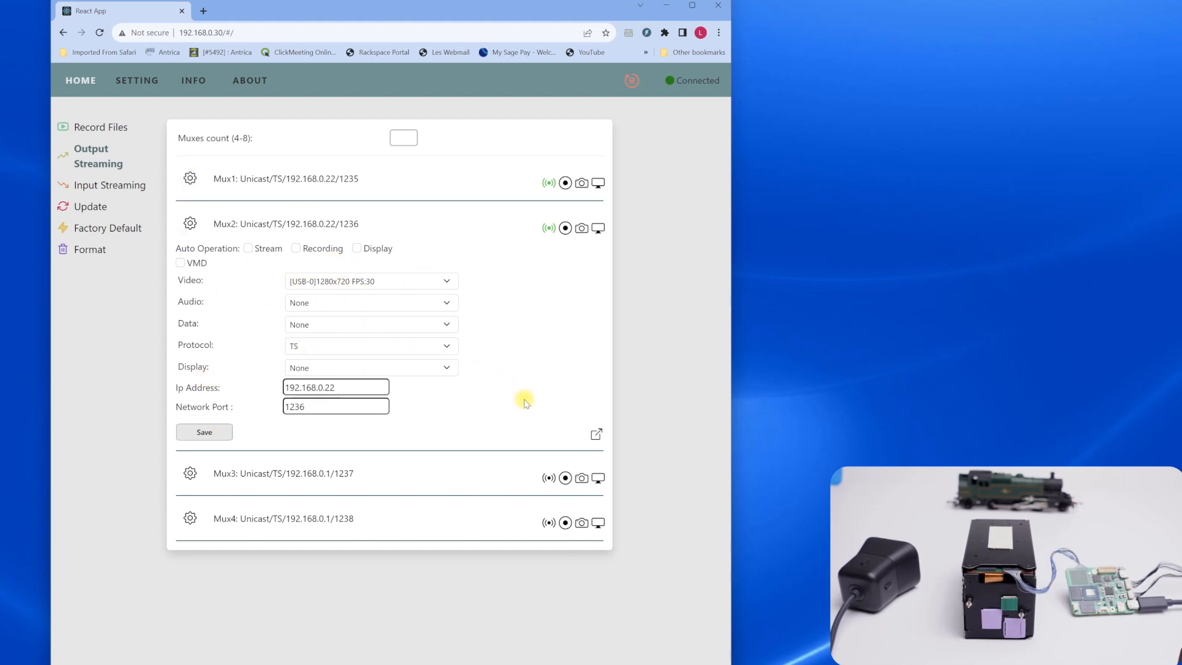
Examine Mux2's advanced settings sections, from Record and Encoding through TTL and VMD, and collapse them again
{"action": "left_click", "coordinate": [595, 436]}
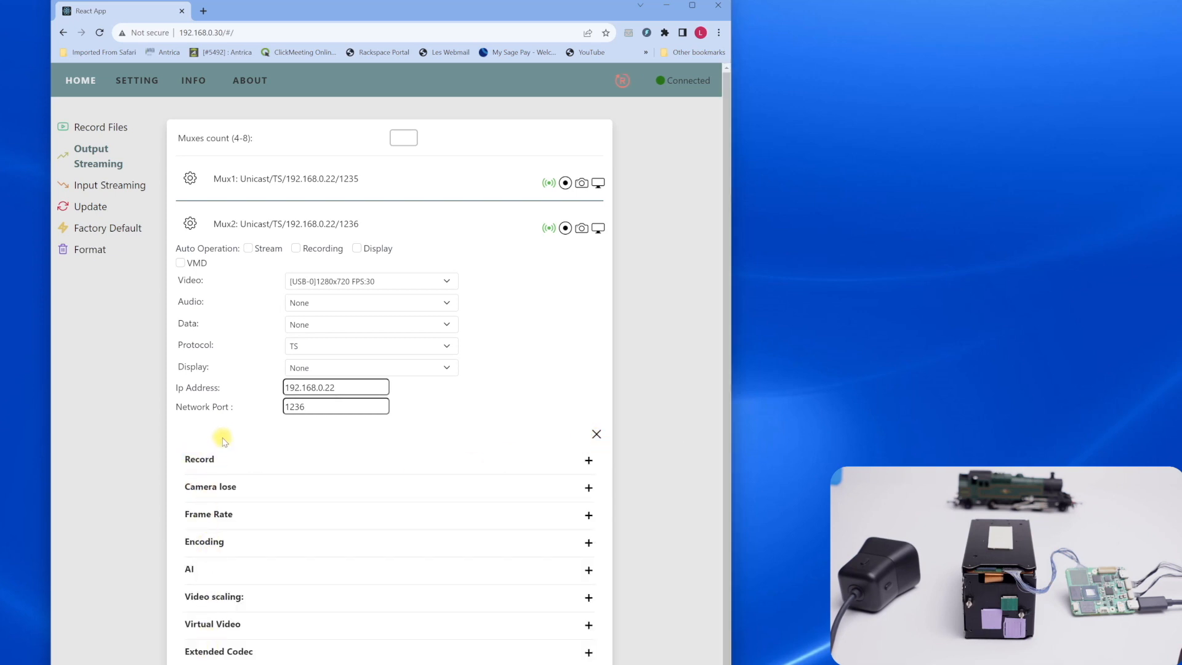
{"action": "scroll", "coordinate": [225, 446], "scroll_direction": "down", "scroll_amount": 2}
{"action": "scroll", "coordinate": [229, 471], "scroll_direction": "up", "scroll_amount": 2}
{"action": "scroll", "coordinate": [231, 473], "scroll_direction": "down", "scroll_amount": 2}
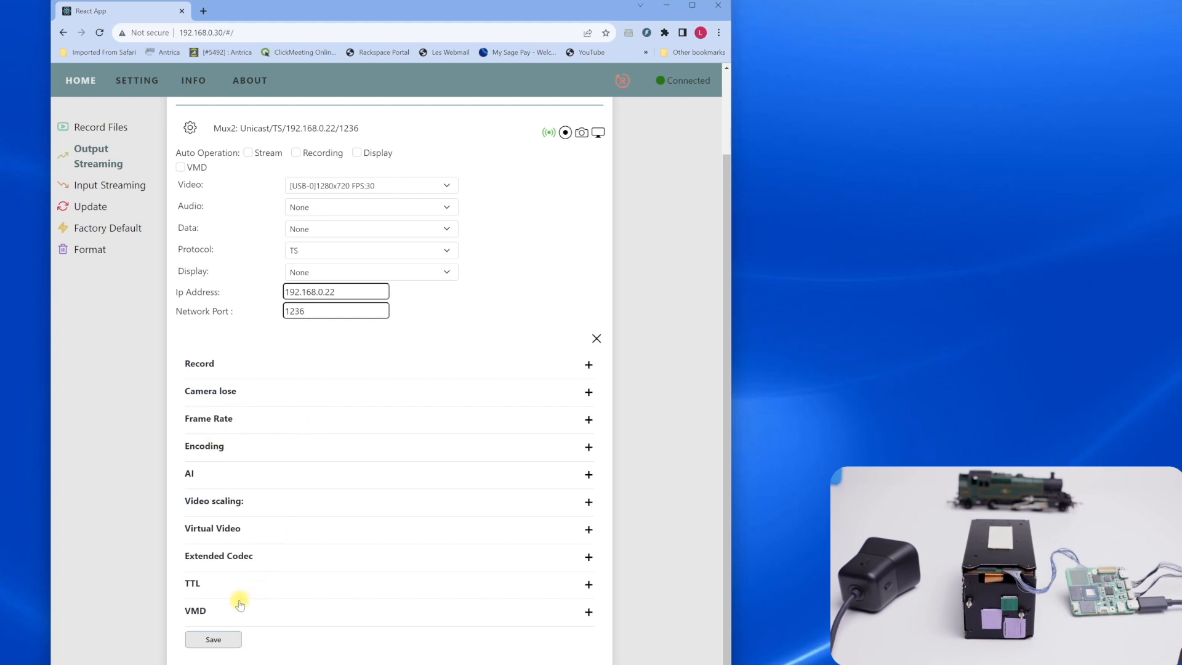
{"action": "left_click", "coordinate": [595, 339]}
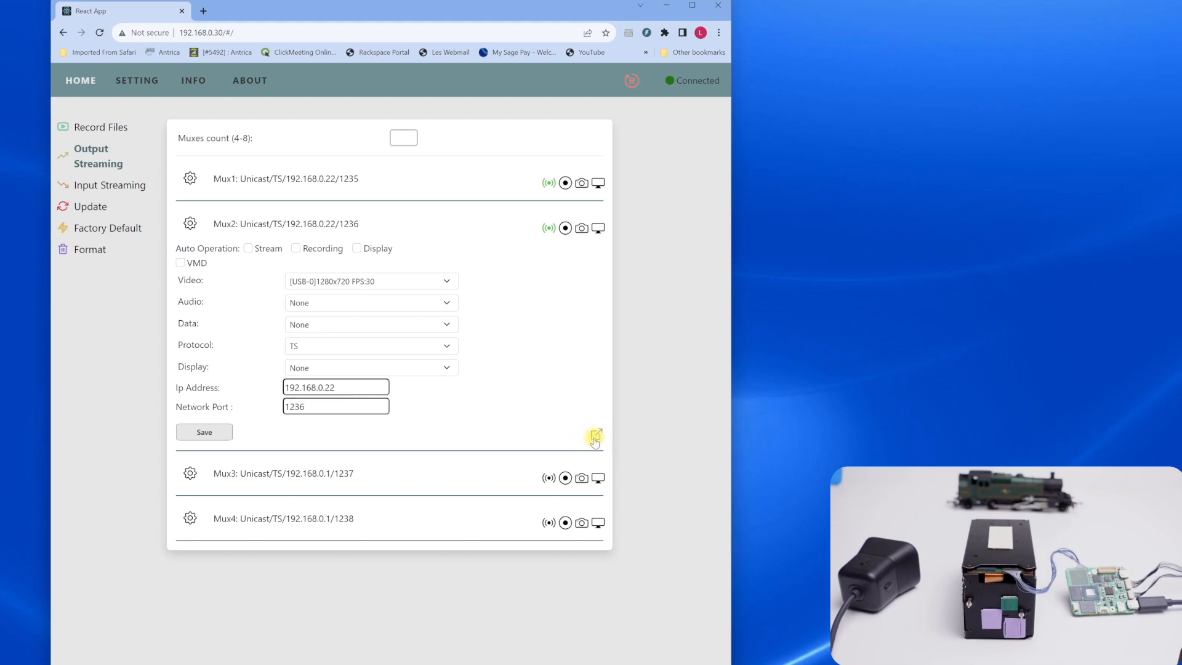
Review the stream settings of Mux1 and Mux2 in turn, leaving both collapsed in the mux list
{"action": "left_click", "coordinate": [192, 227]}
{"action": "left_click", "coordinate": [189, 178]}
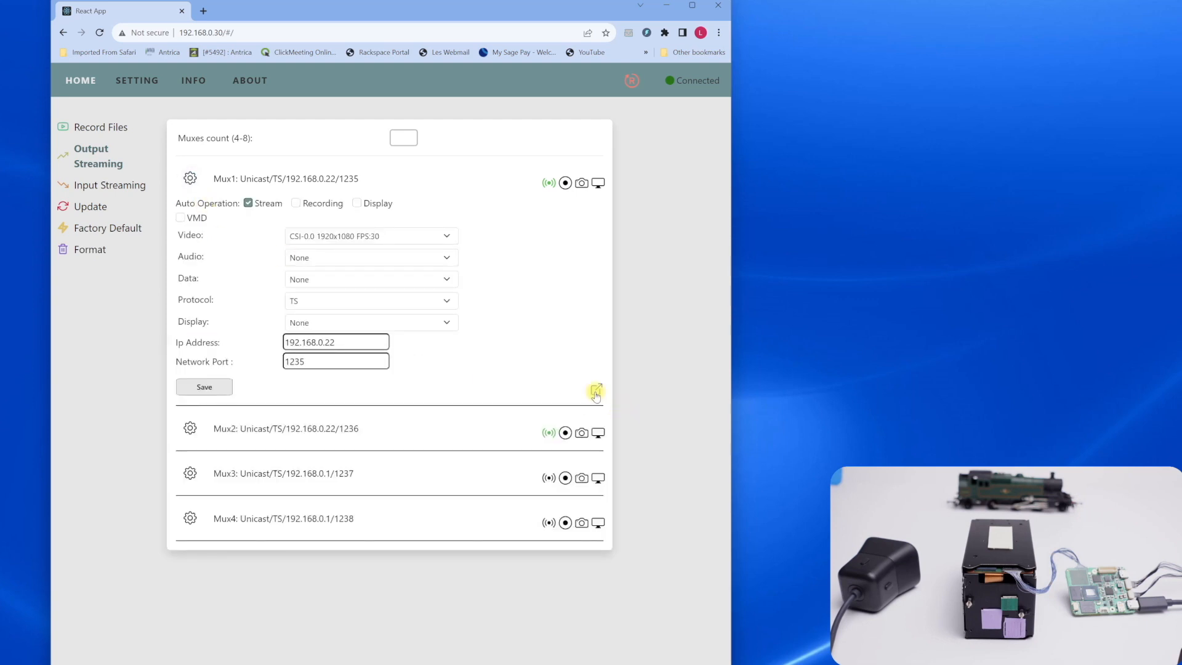
{"action": "left_click", "coordinate": [190, 179]}
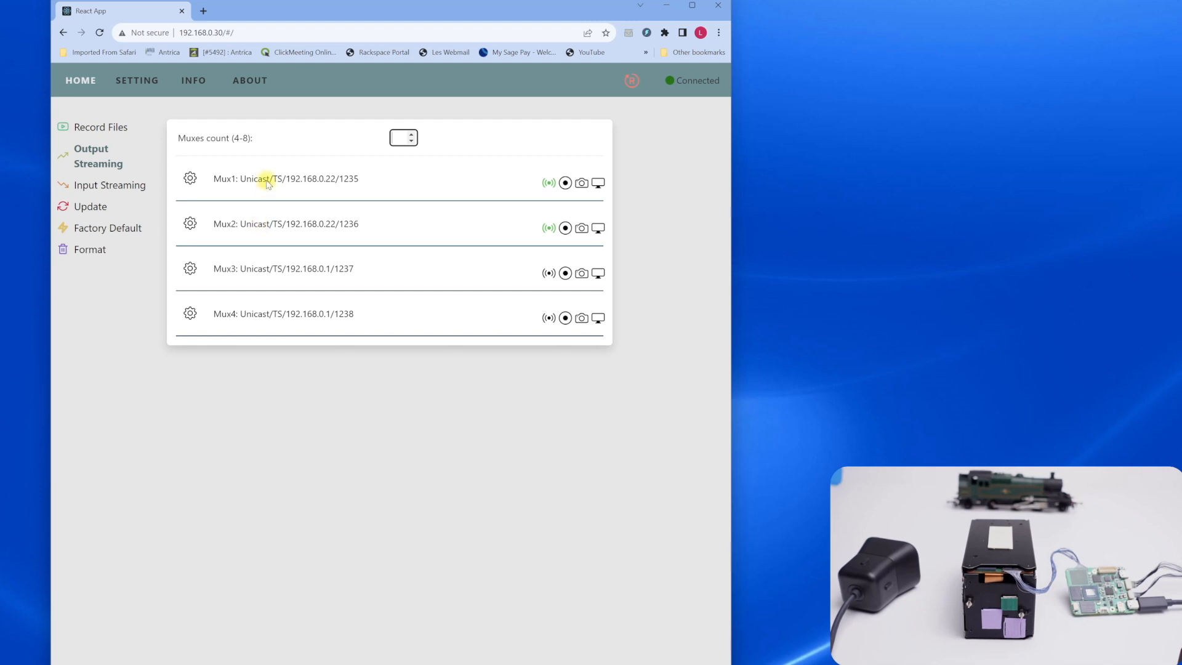
{"action": "left_click", "coordinate": [191, 179]}
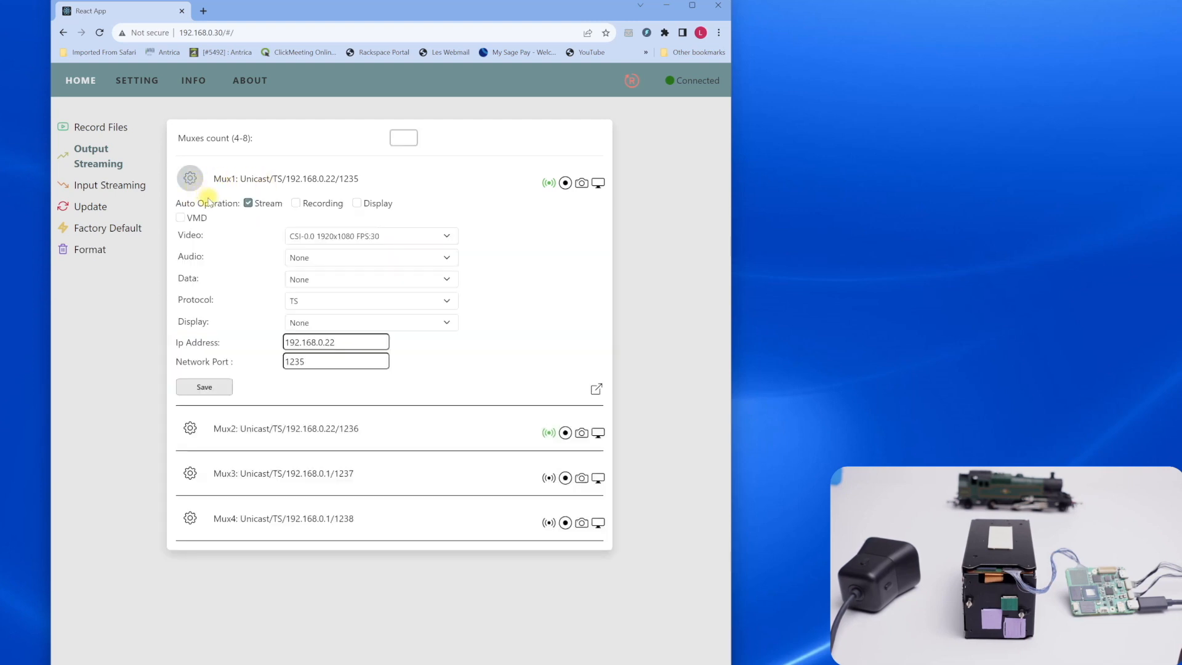
{"action": "left_click", "coordinate": [190, 179]}
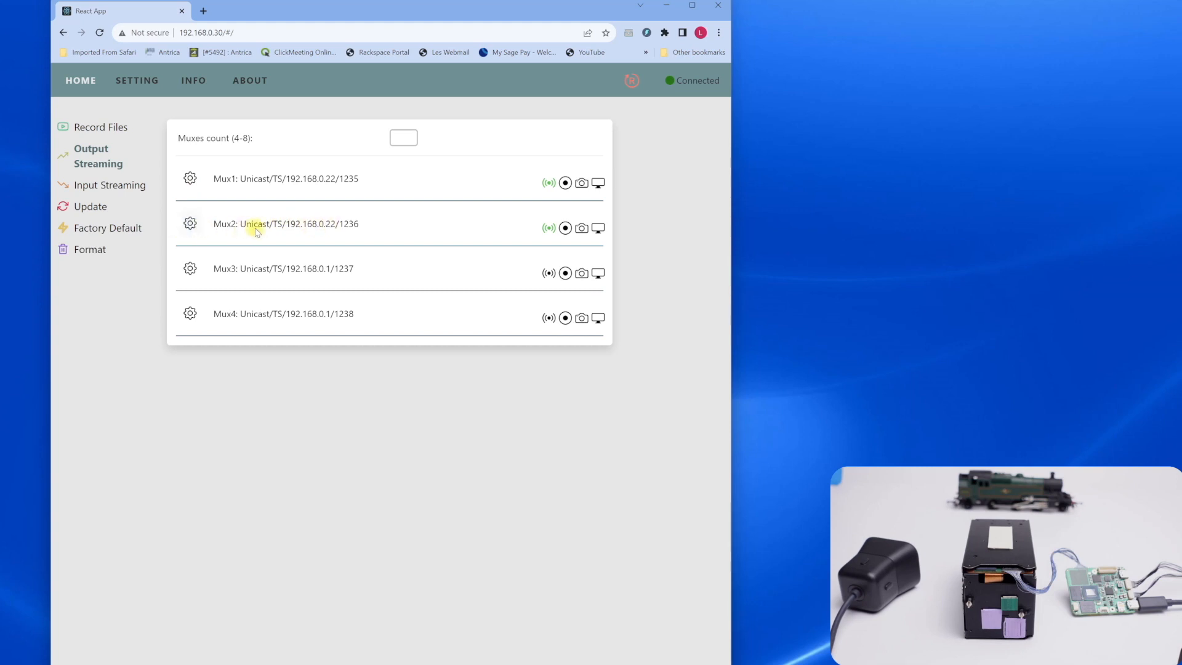
{"action": "left_click", "coordinate": [190, 225]}
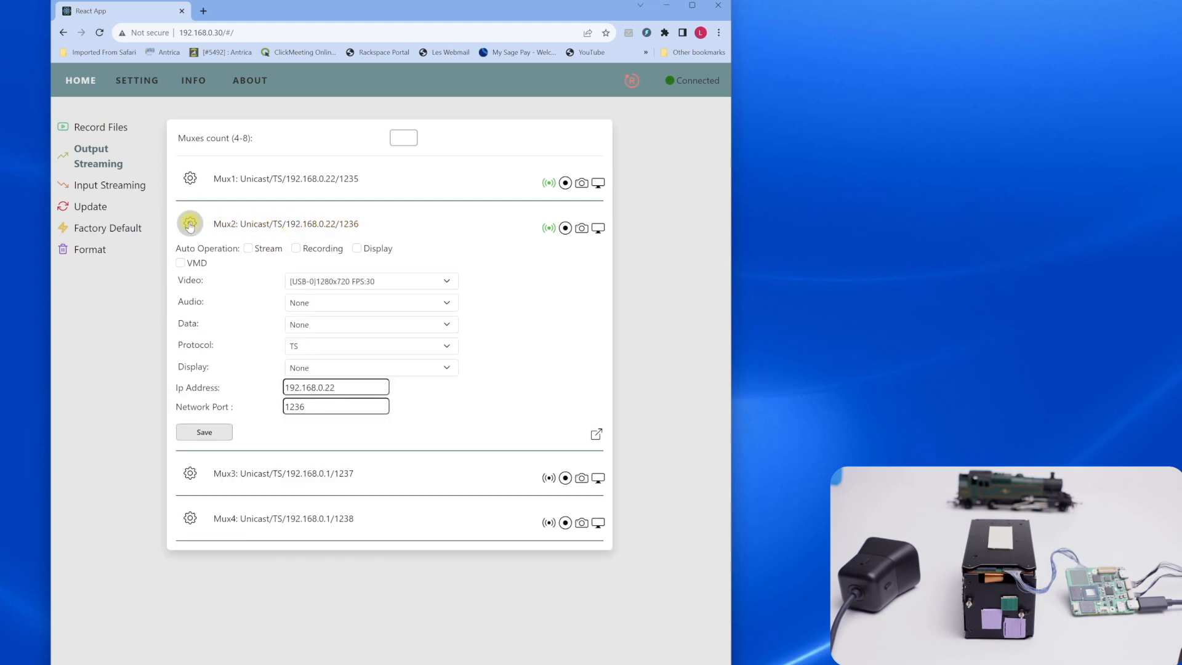
{"action": "left_click", "coordinate": [190, 225]}
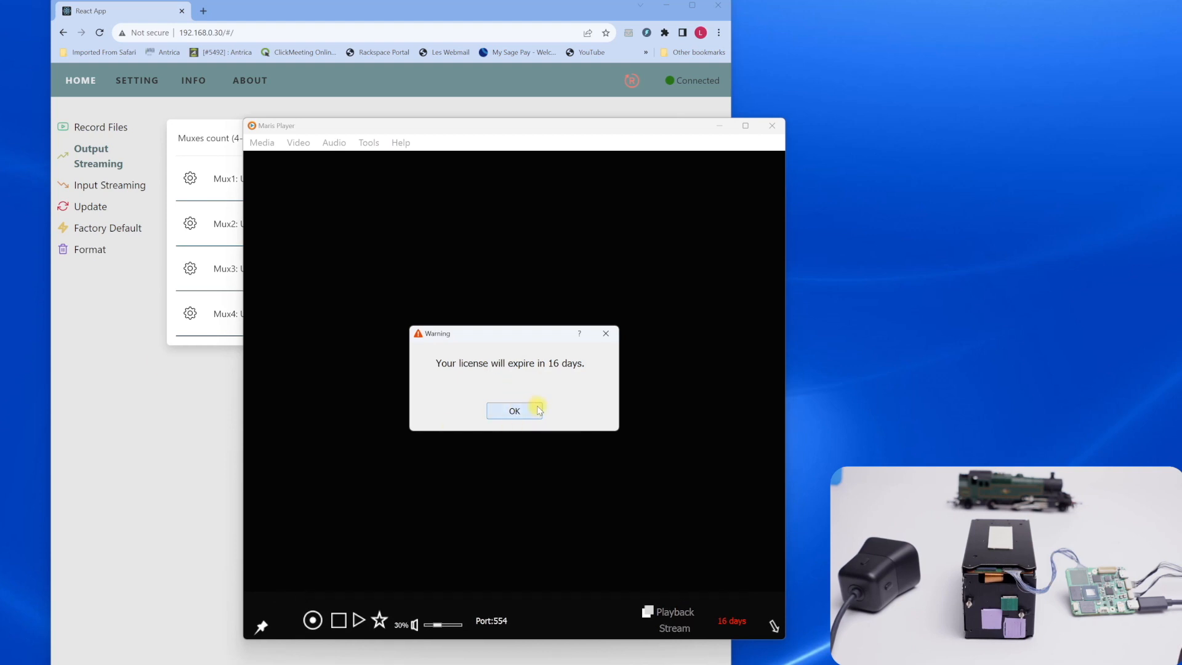
Switch to Maris Player, dismiss the licence warning and move the player window clear of the mux list
{"action": "left_click", "coordinate": [538, 411]}
{"action": "left_click_drag", "start_coordinate": [369, 126], "coordinate": [575, 52]}
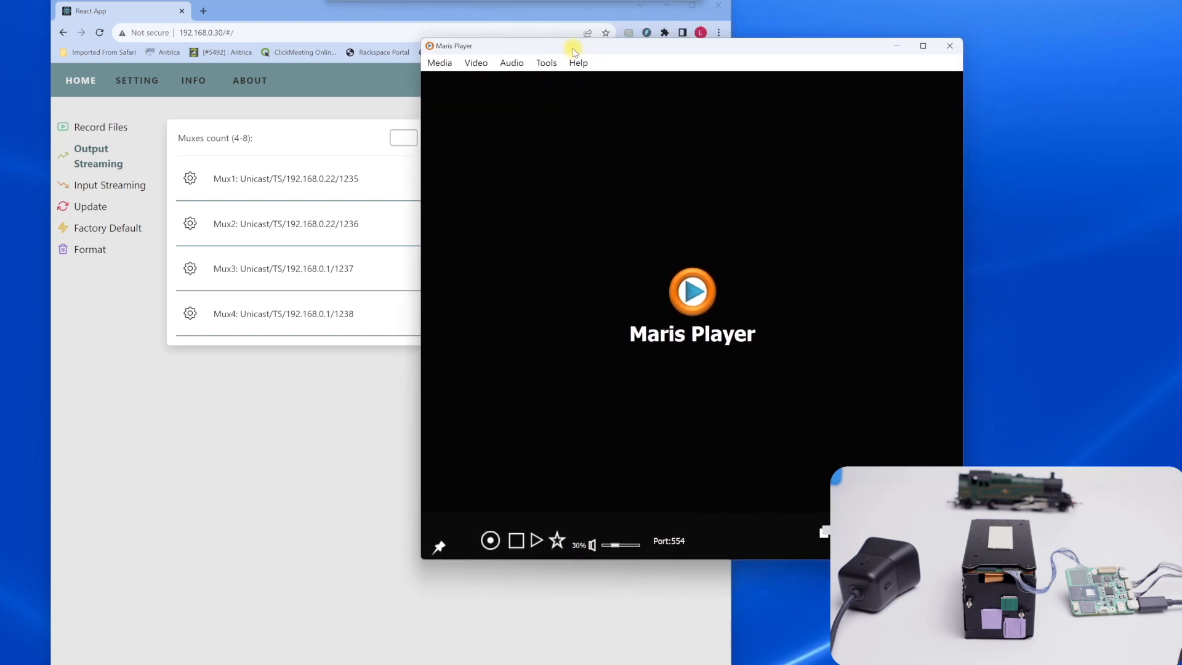
{"action": "left_click", "coordinate": [441, 64]}
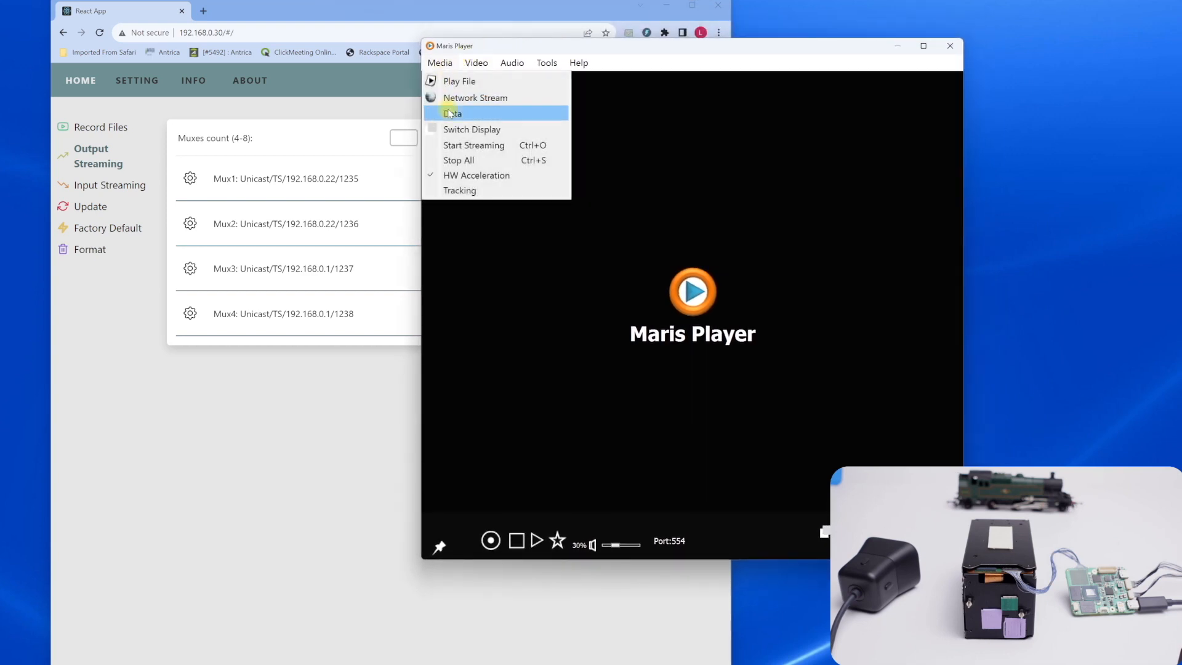
{"action": "left_click", "coordinate": [451, 84]}
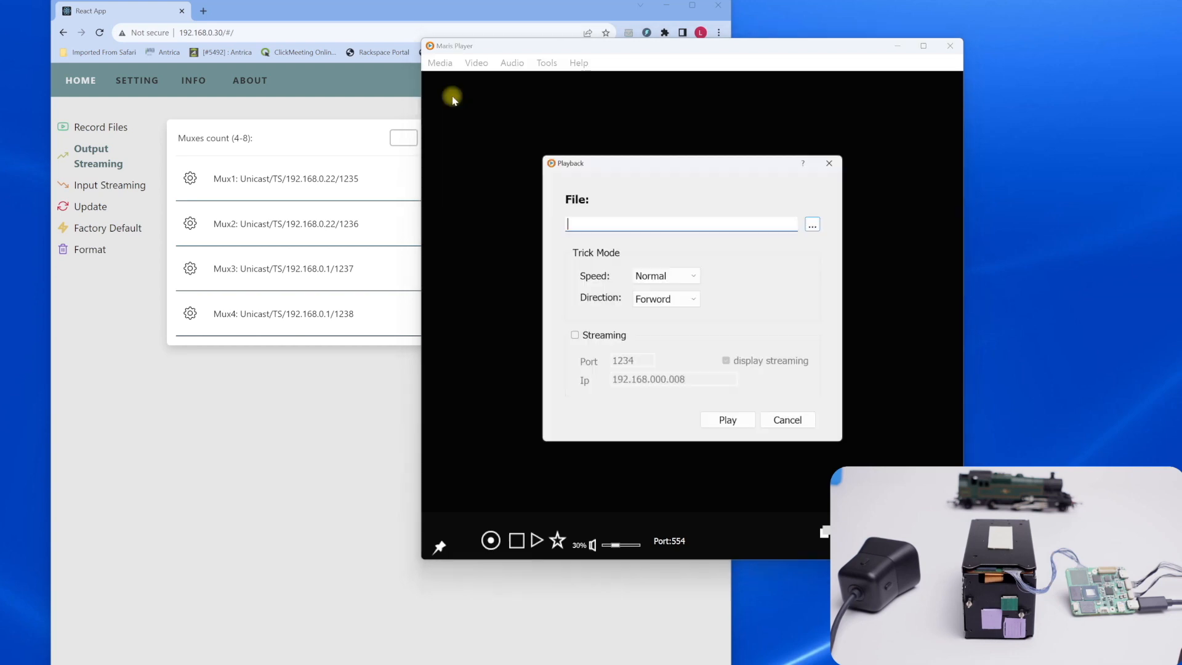
{"action": "left_click", "coordinate": [828, 162]}
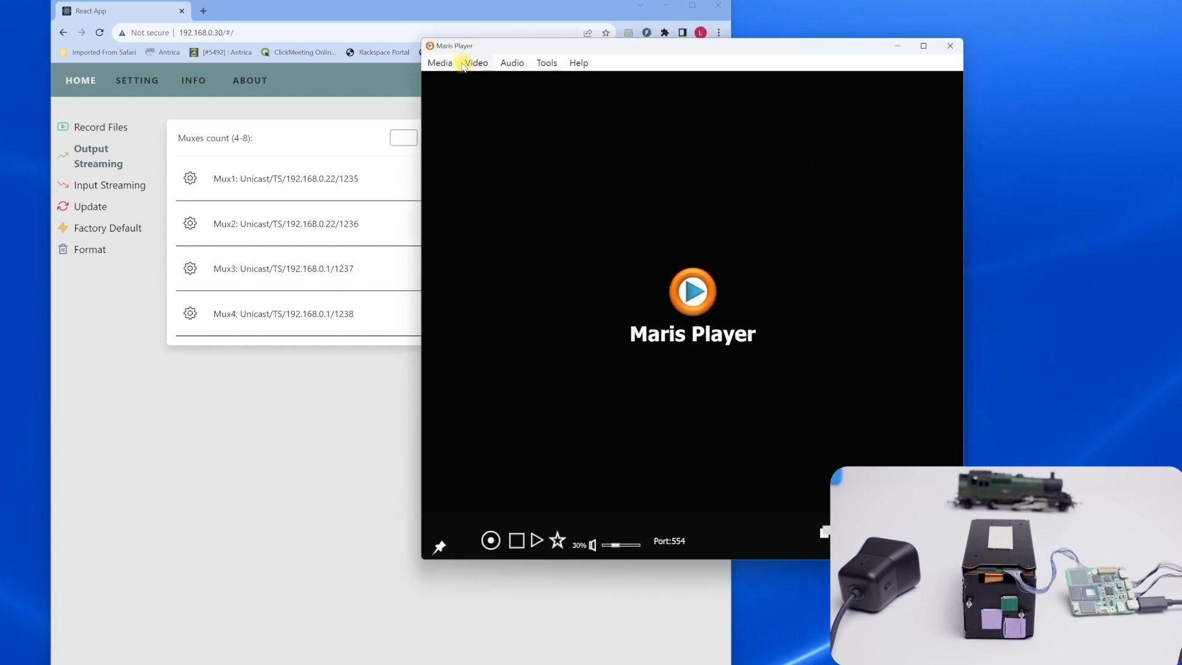
Play a network stream in Transport mode, using Unicast on port 1235
{"action": "left_click", "coordinate": [441, 64]}
{"action": "left_click", "coordinate": [460, 96]}
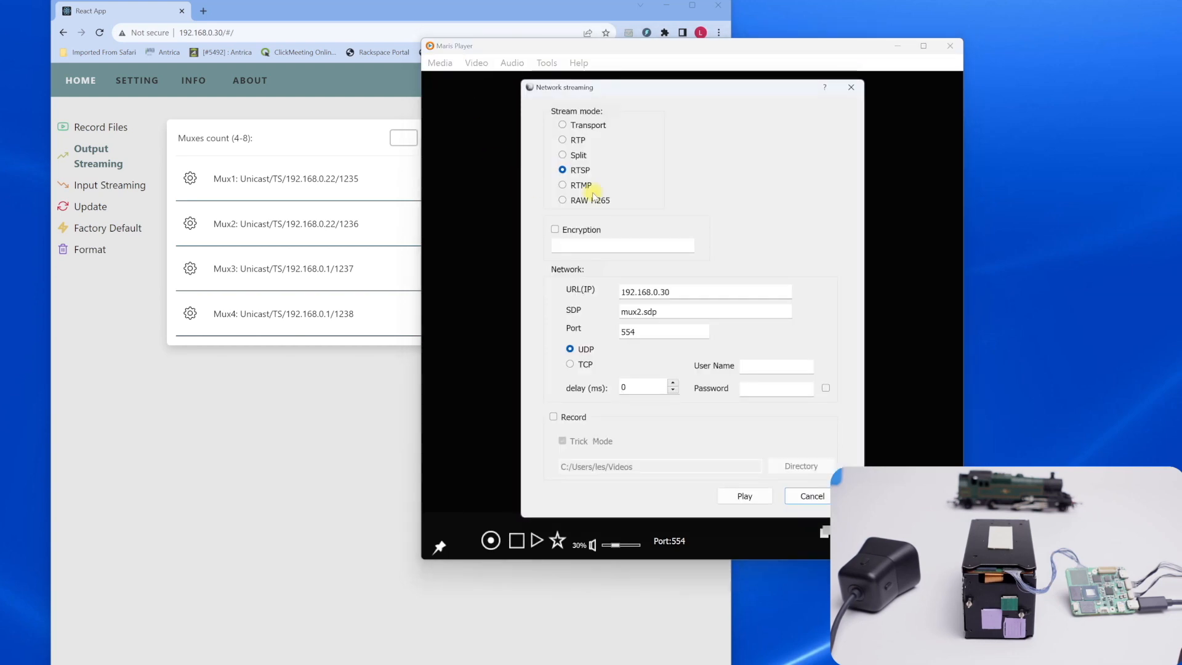
{"action": "left_click", "coordinate": [563, 126]}
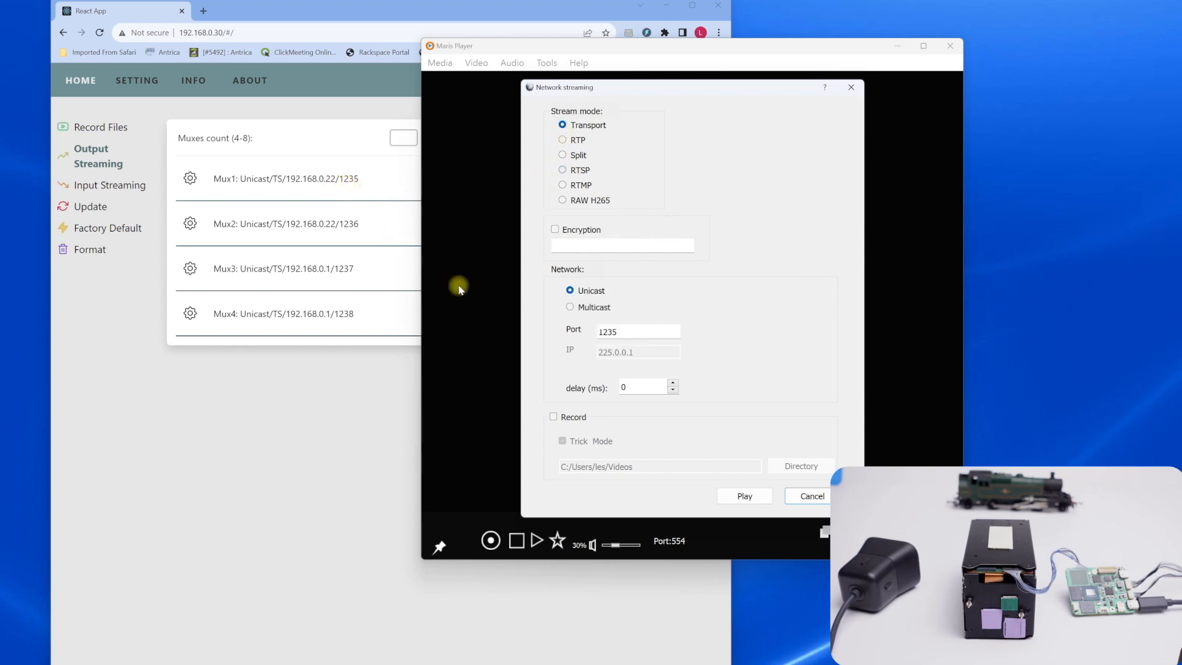
{"action": "left_click", "coordinate": [612, 336]}
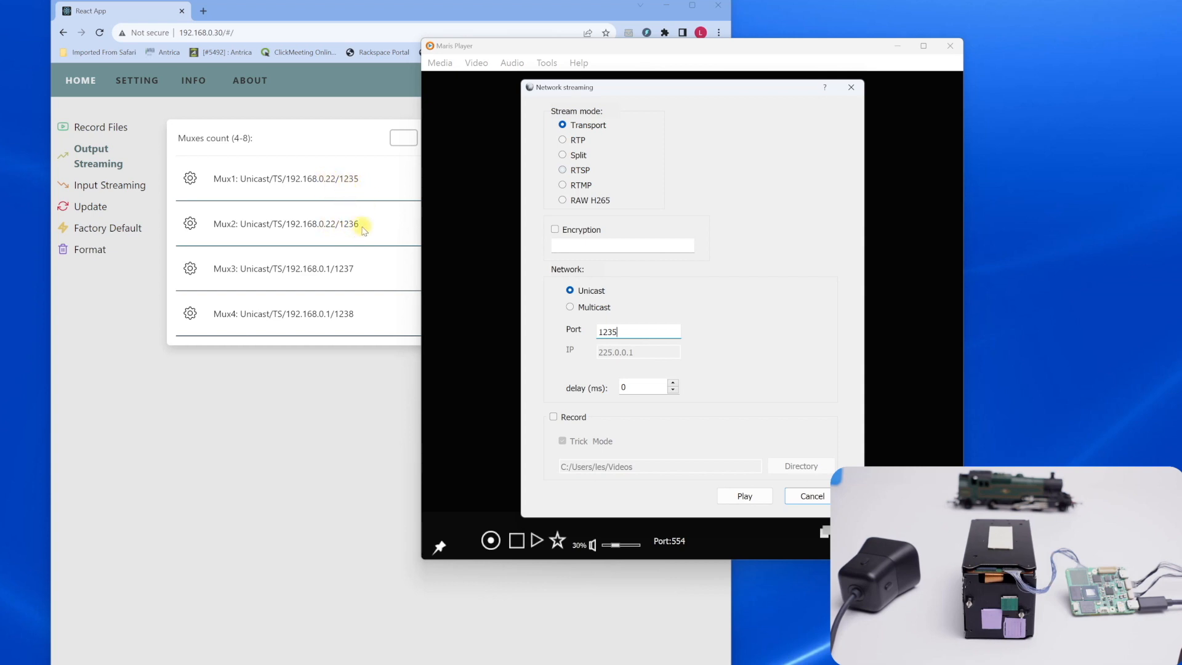
{"action": "left_click", "coordinate": [752, 497]}
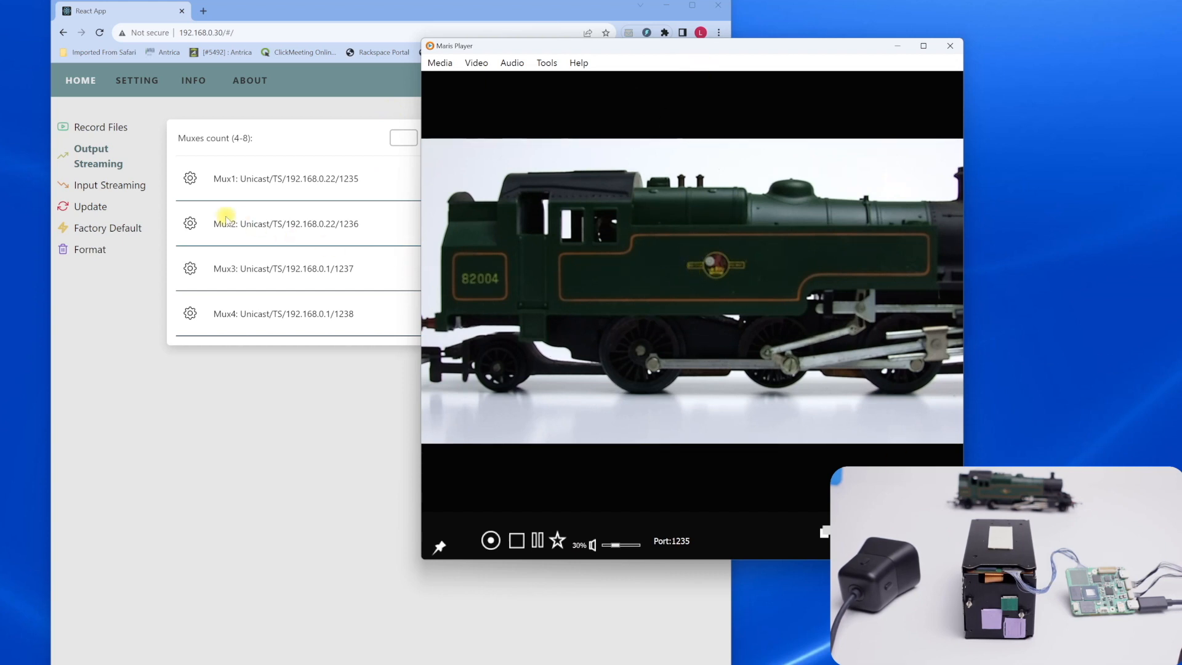
In the encoder's system settings, raise the Sony camera's zoom to 431 and reduce it again, keeping the player window alongside
{"action": "left_click", "coordinate": [128, 80]}
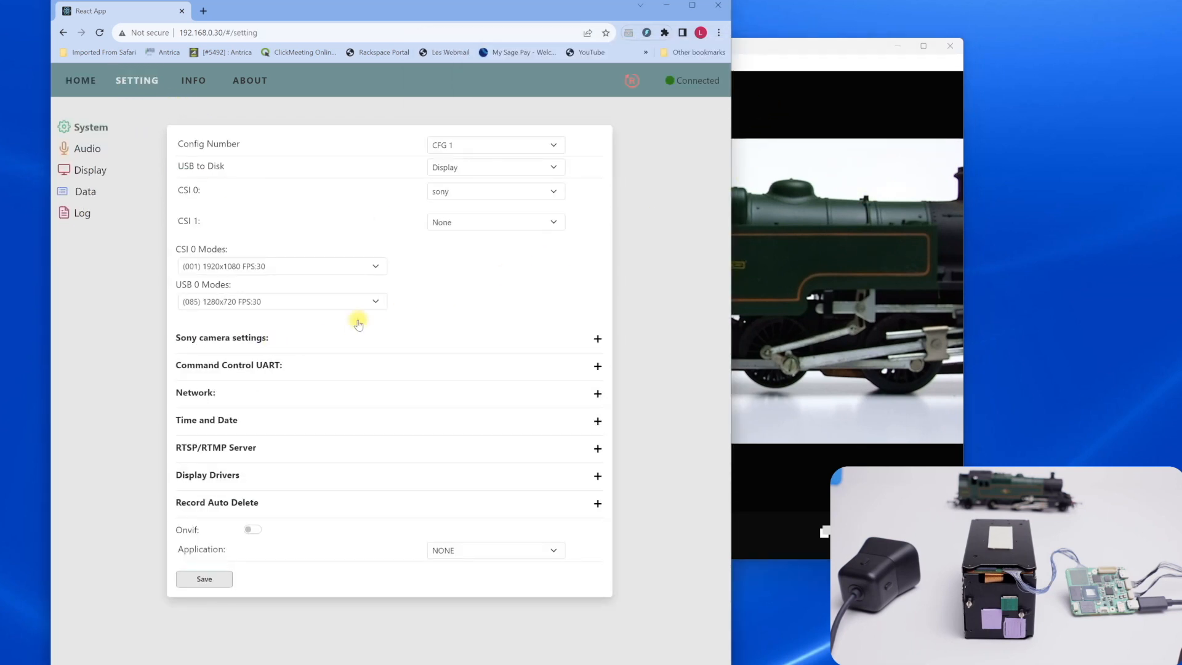
{"action": "left_click_drag", "start_coordinate": [818, 46], "coordinate": [1024, 24]}
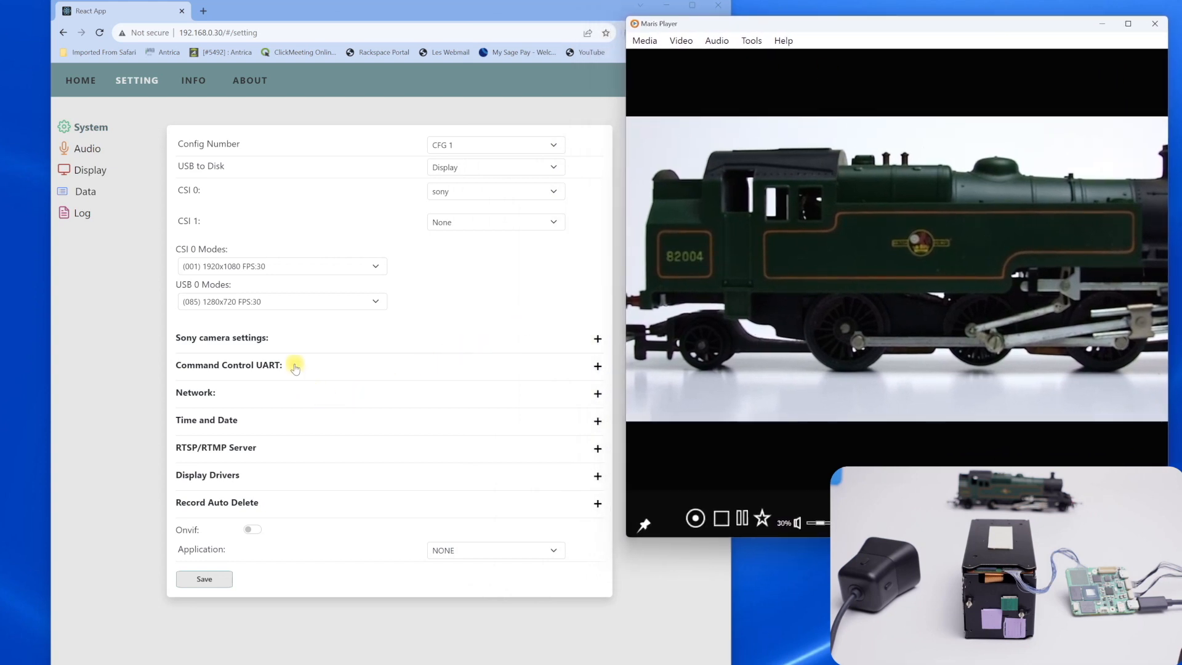
{"action": "left_click", "coordinate": [260, 338]}
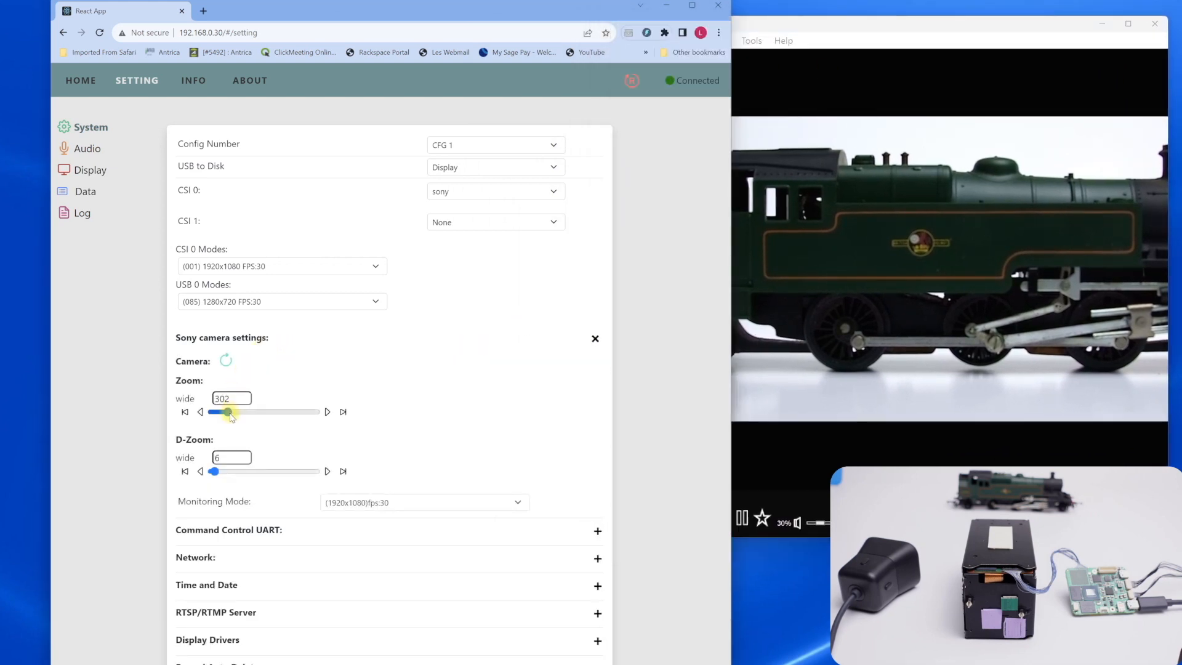
{"action": "mouse_move", "coordinate": [228, 415]}
{"action": "left_mouse_down"}
{"action": "mouse_move", "coordinate": [272, 418]}
{"action": "mouse_move", "coordinate": [237, 417]}
{"action": "left_mouse_up"}
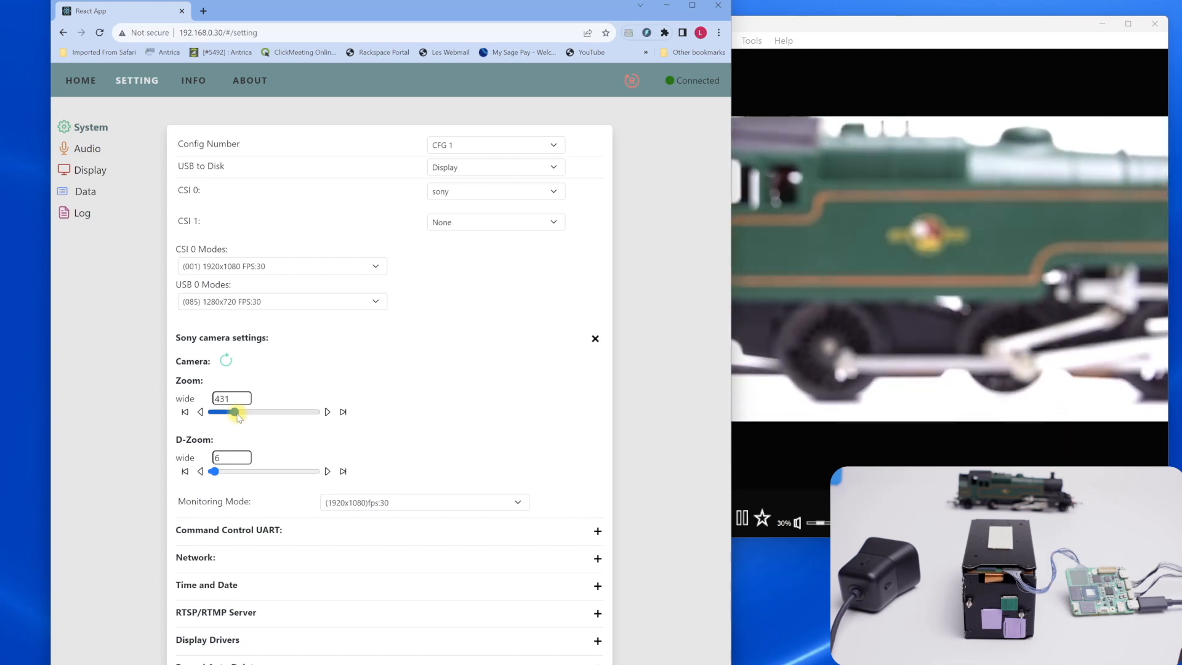
{"action": "left_click_drag", "start_coordinate": [239, 417], "coordinate": [231, 416]}
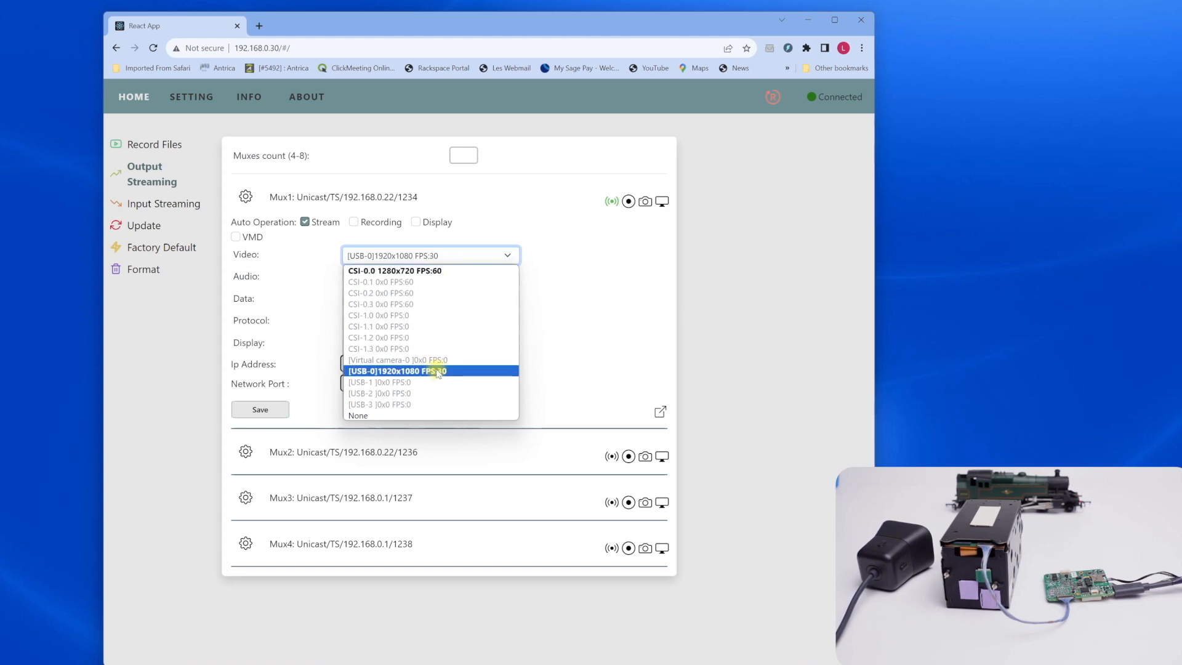
Close Mux1's video source list, view the USB camera stream in Maris Player and place its window beside the mux list
{"action": "left_click", "coordinate": [672, 349]}
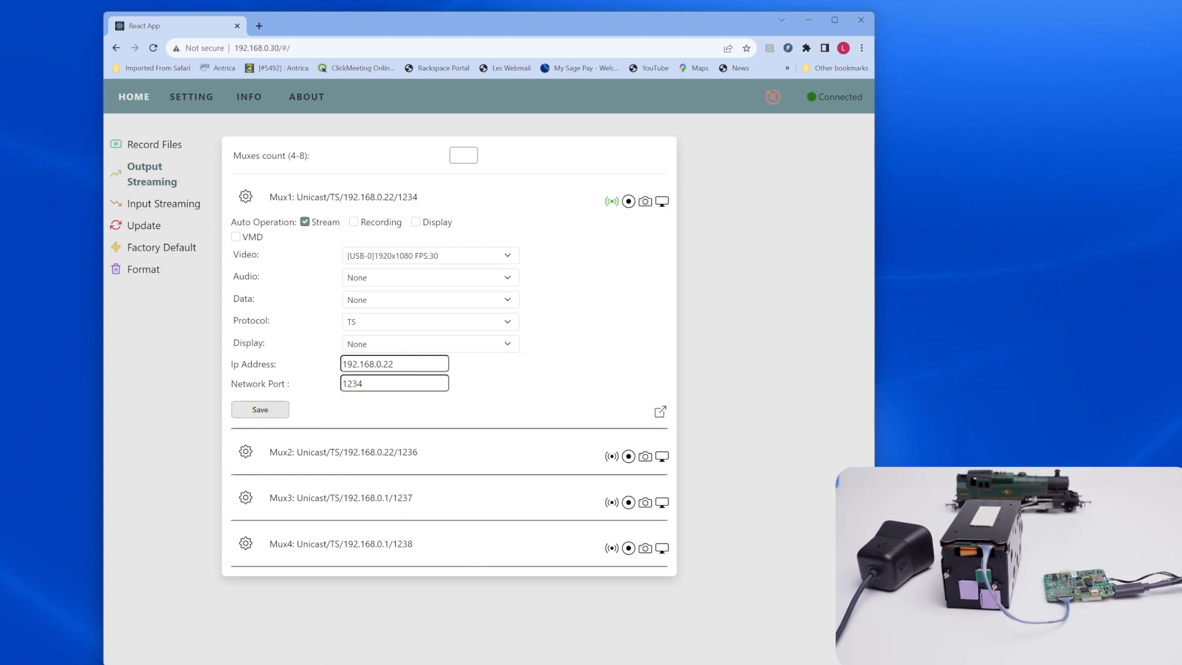
{"action": "key", "text": "alt+Tab"}
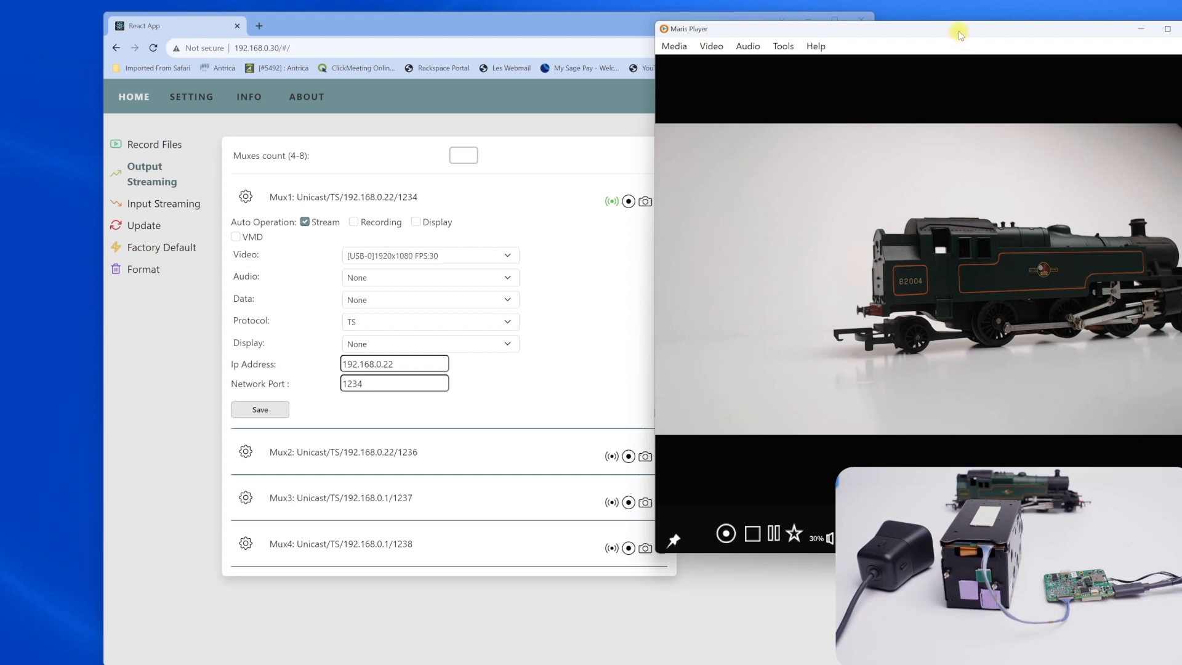
{"action": "left_click_drag", "start_coordinate": [963, 32], "coordinate": [541, 43]}
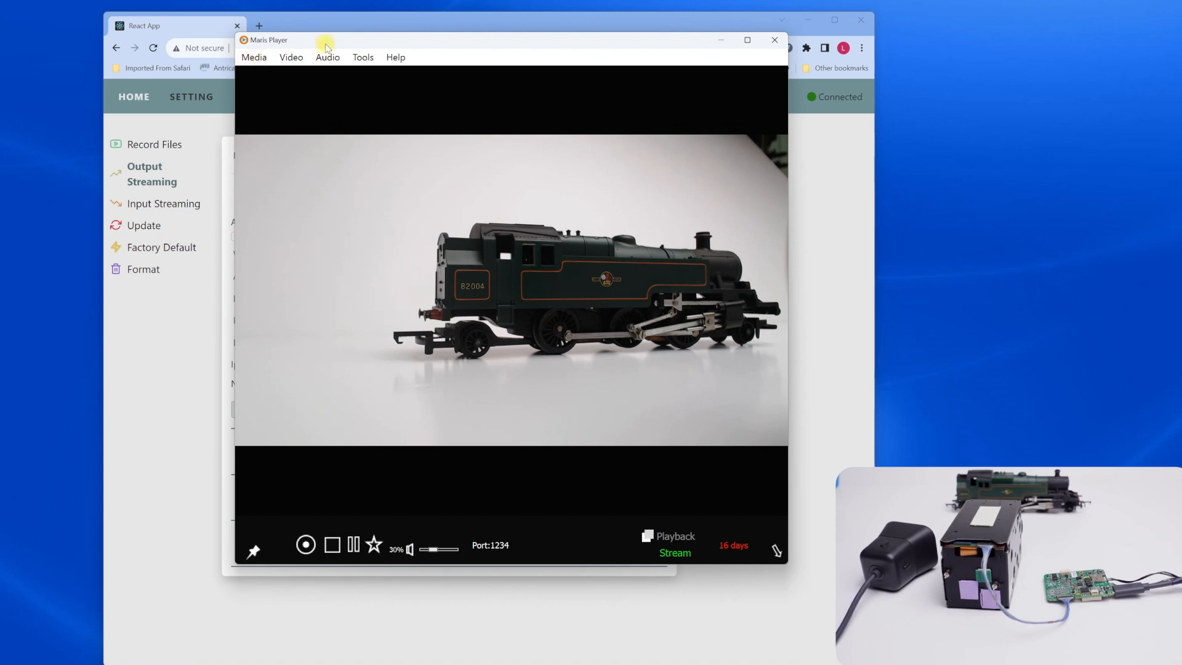
{"action": "left_click_drag", "start_coordinate": [436, 43], "coordinate": [801, 28]}
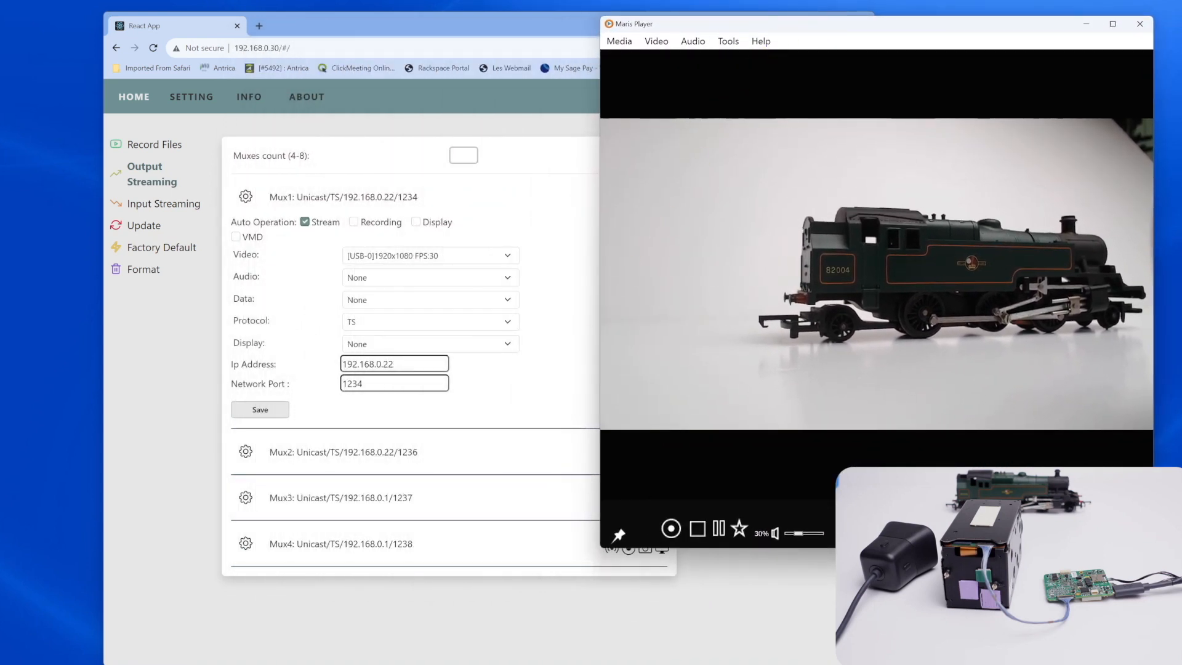
Set Mux2's video source to CSI-0.0 1280x720 FPS:60 and its network port to 1235, and save the settings
{"action": "left_click", "coordinate": [319, 461]}
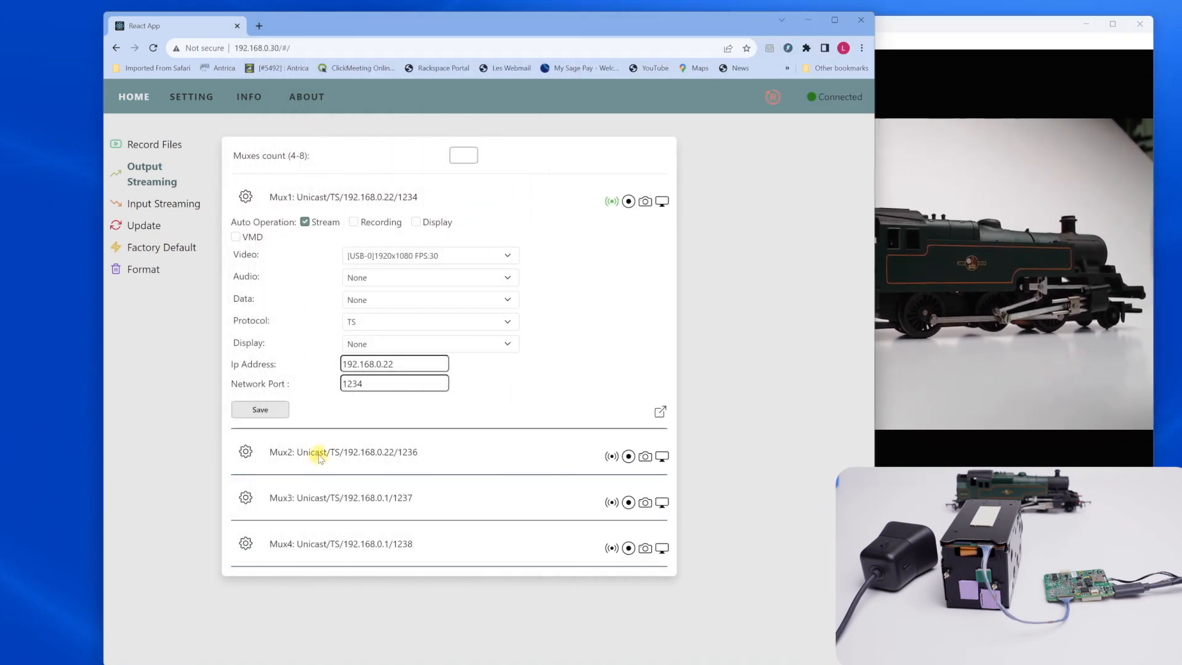
{"action": "left_click", "coordinate": [245, 451]}
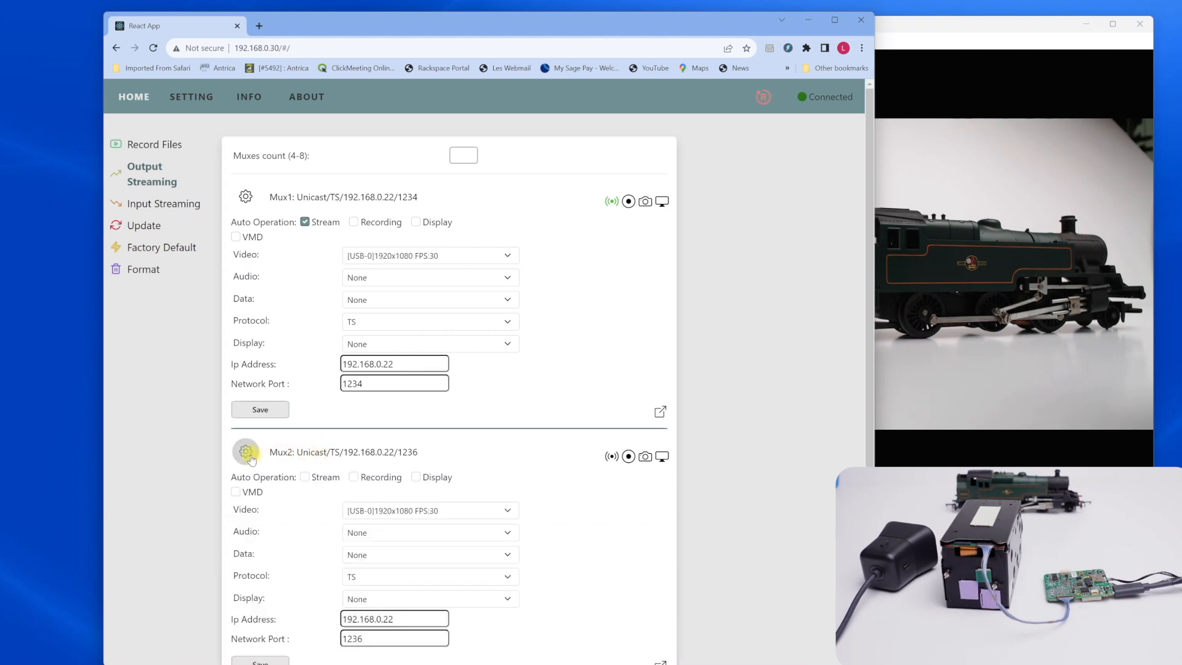
{"action": "scroll", "coordinate": [391, 511], "scroll_direction": "down", "scroll_amount": 2}
{"action": "left_click", "coordinate": [397, 397]}
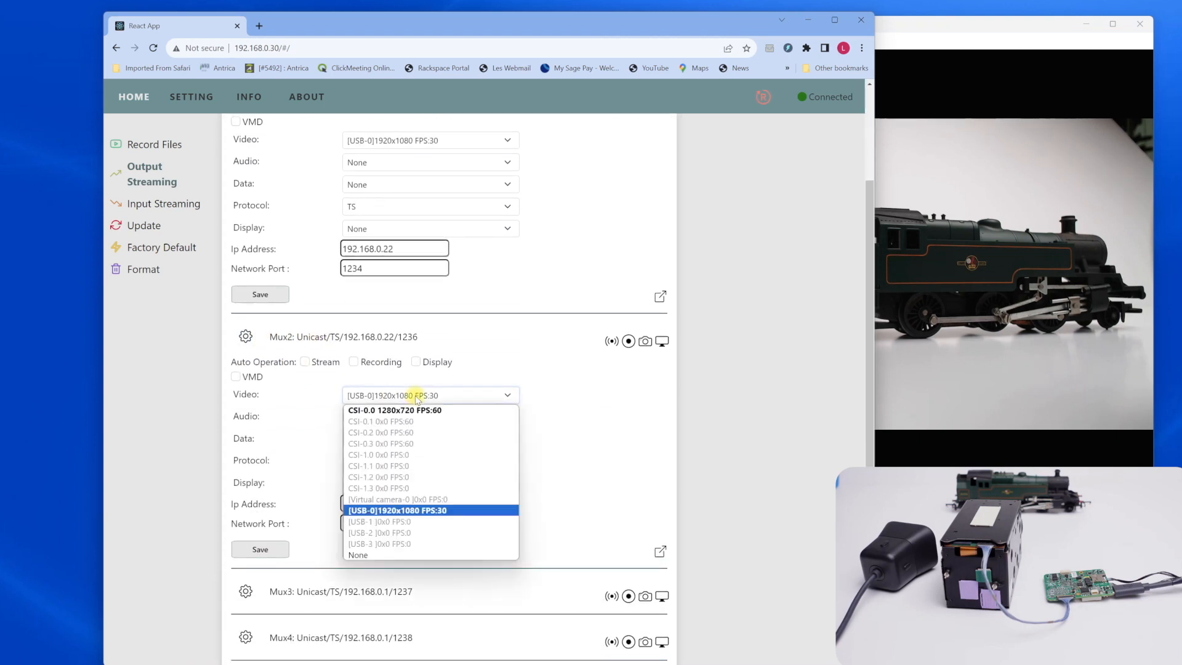
{"action": "left_click", "coordinate": [396, 411]}
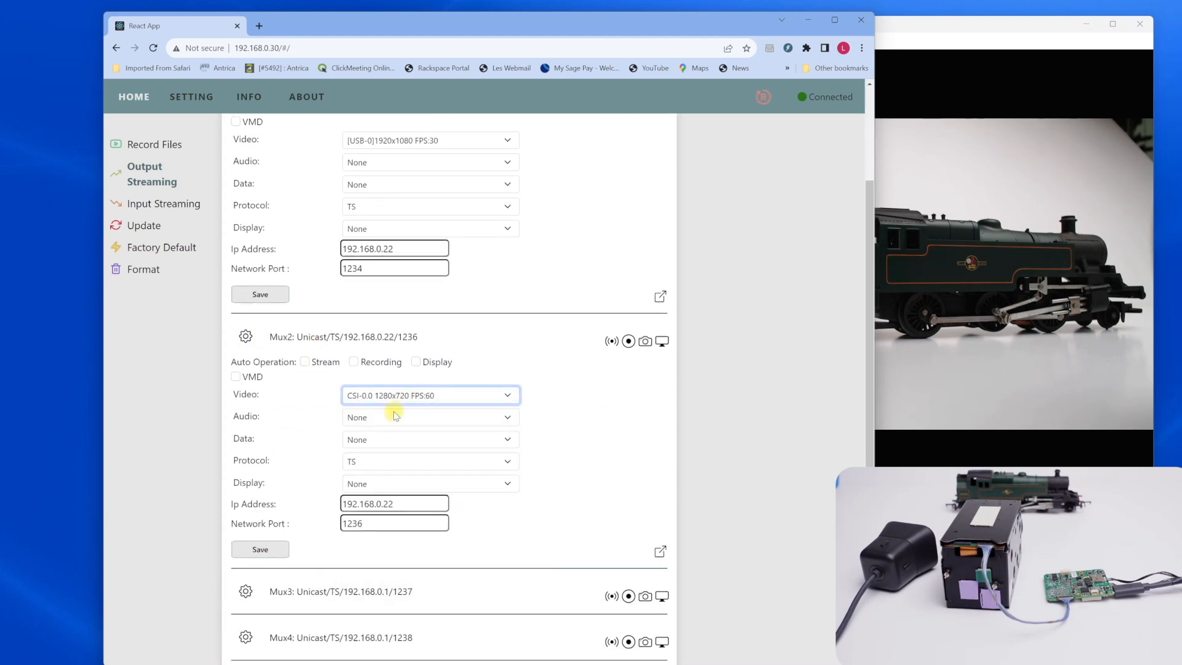
{"action": "left_click", "coordinate": [383, 527]}
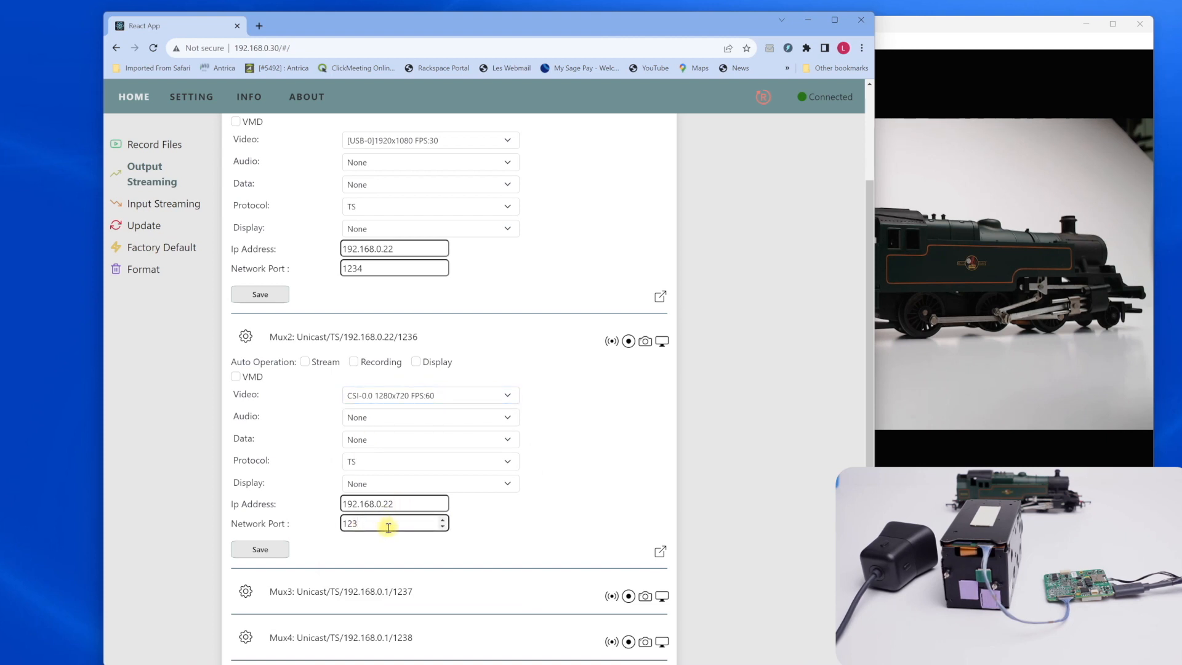
{"action": "left_click", "coordinate": [253, 550]}
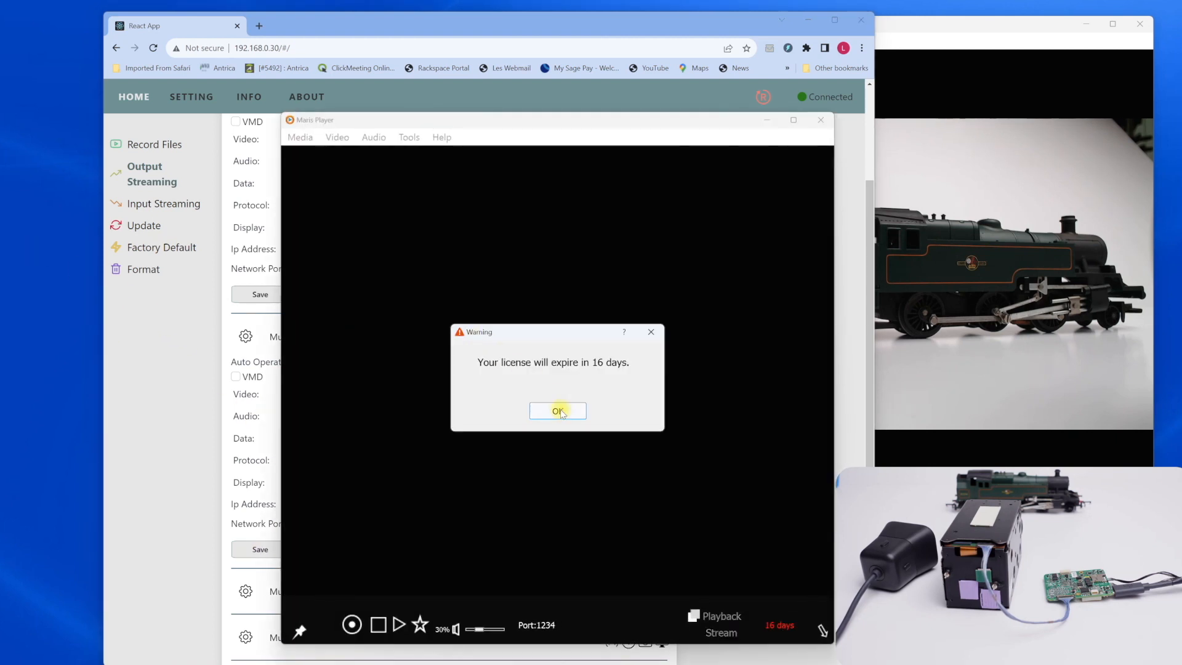
In a second Maris Player window, play a Transport-mode network stream using Unicast on port 1235
{"action": "left_click", "coordinate": [565, 410]}
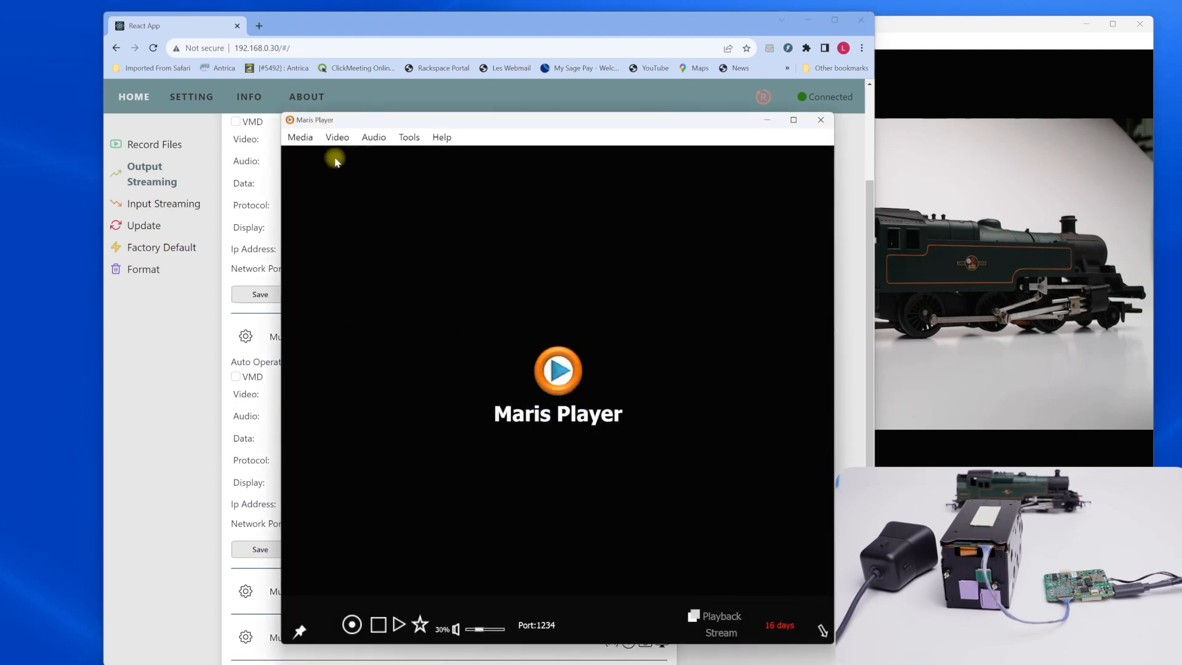
{"action": "left_click", "coordinate": [300, 137]}
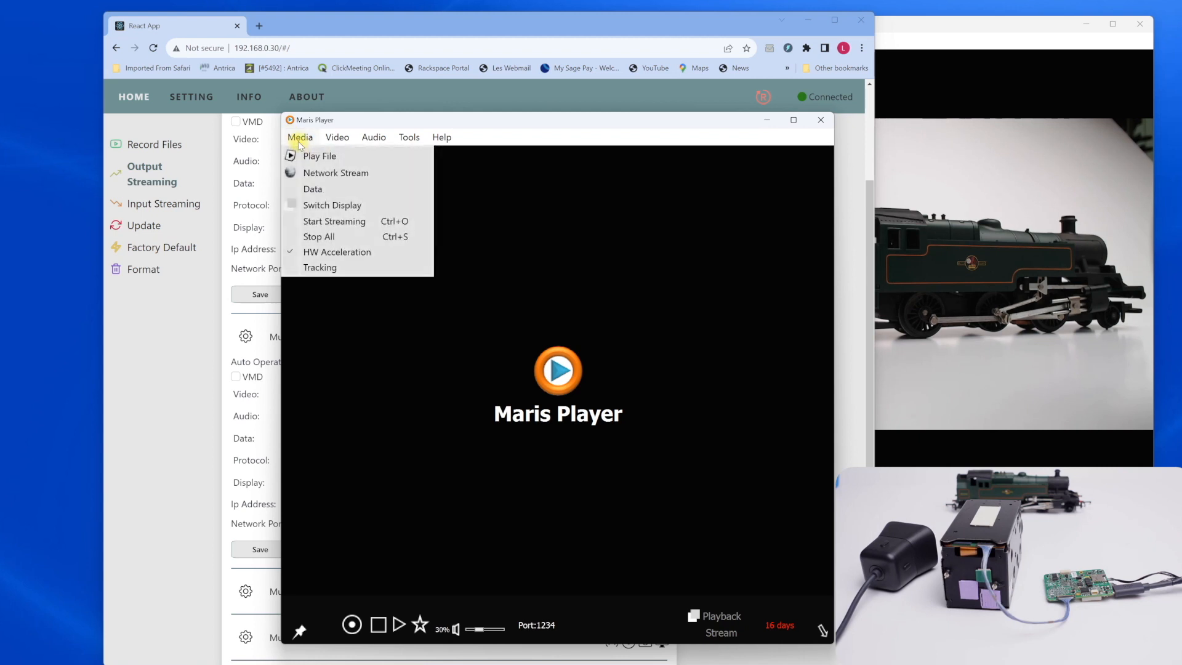
{"action": "left_click", "coordinate": [334, 173]}
{"action": "left_click", "coordinate": [488, 413]}
{"action": "key", "text": "BackSpace"}
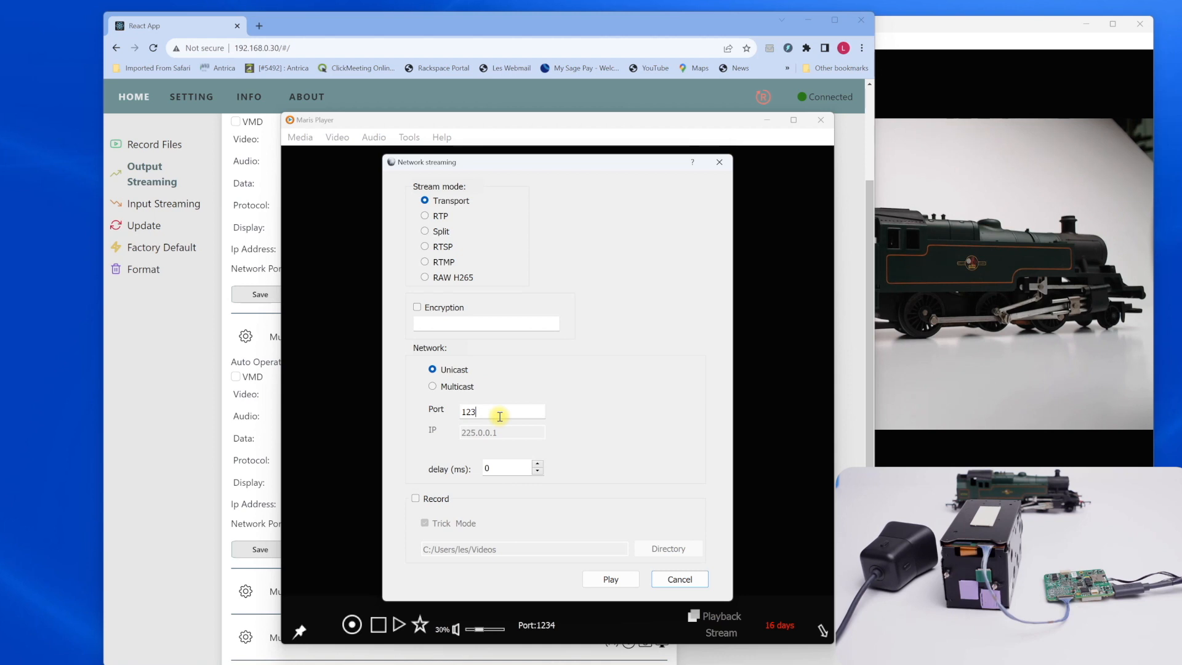
{"action": "type", "text": "5"}
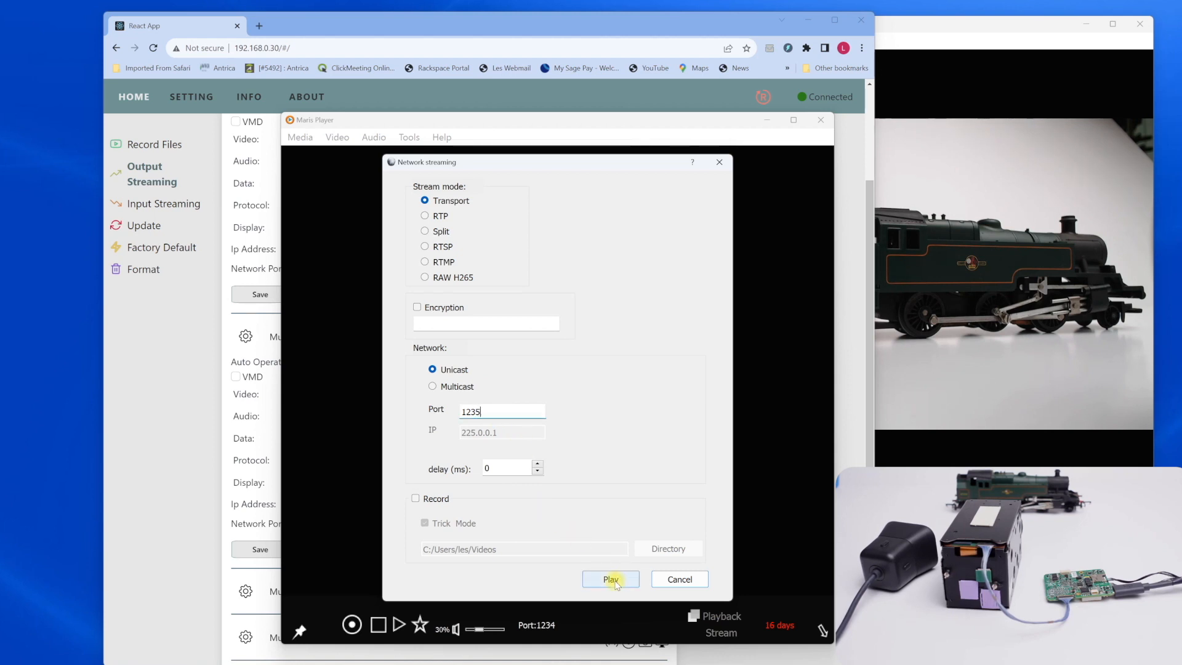
{"action": "left_click", "coordinate": [611, 580]}
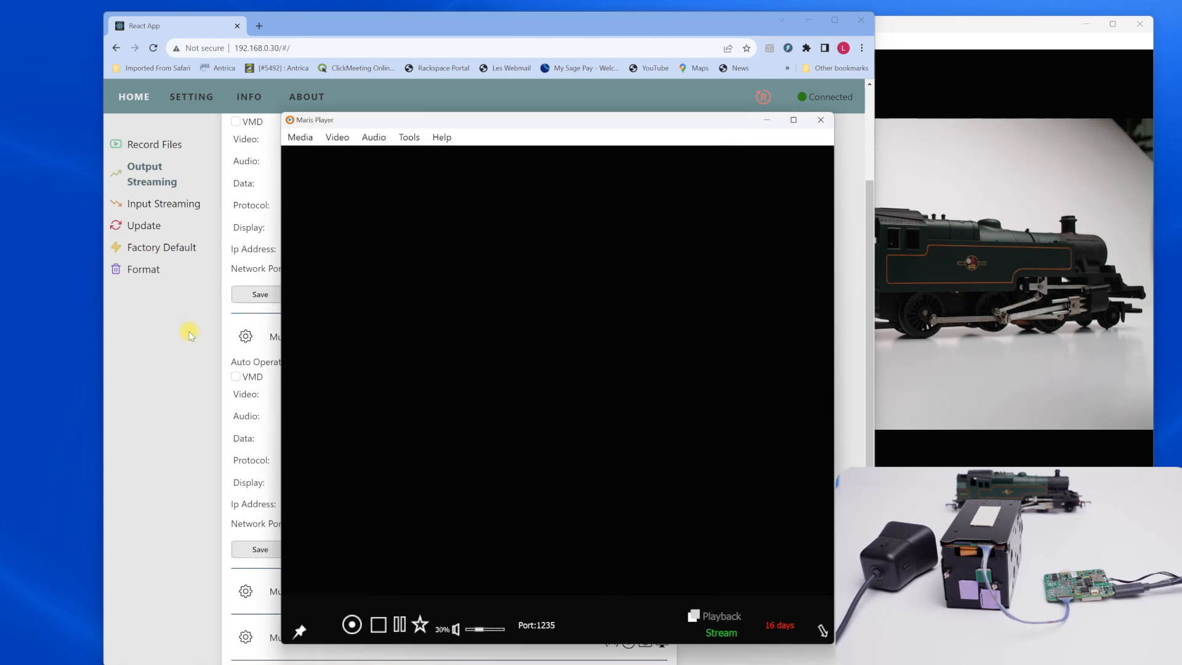
Start streaming Mux2 in the encoder's output streaming page and collapse the Mux2 and Mux1 settings
{"action": "left_click", "coordinate": [189, 335]}
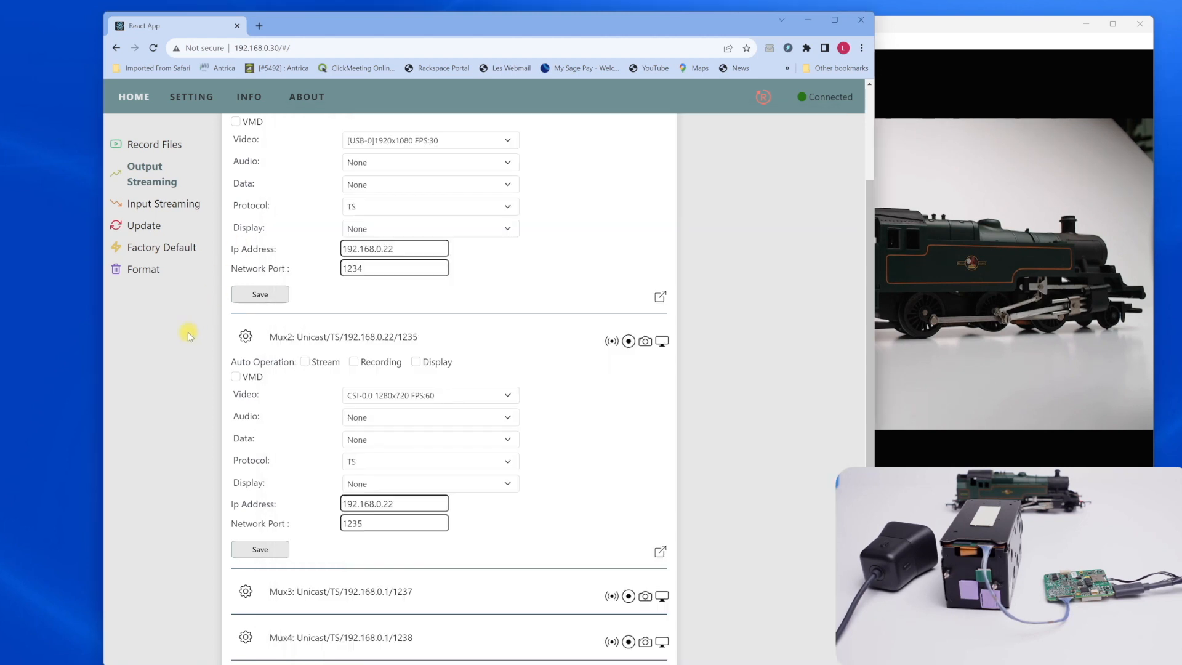
{"action": "left_click", "coordinate": [614, 342]}
{"action": "left_click", "coordinate": [246, 336]}
{"action": "left_click", "coordinate": [245, 197]}
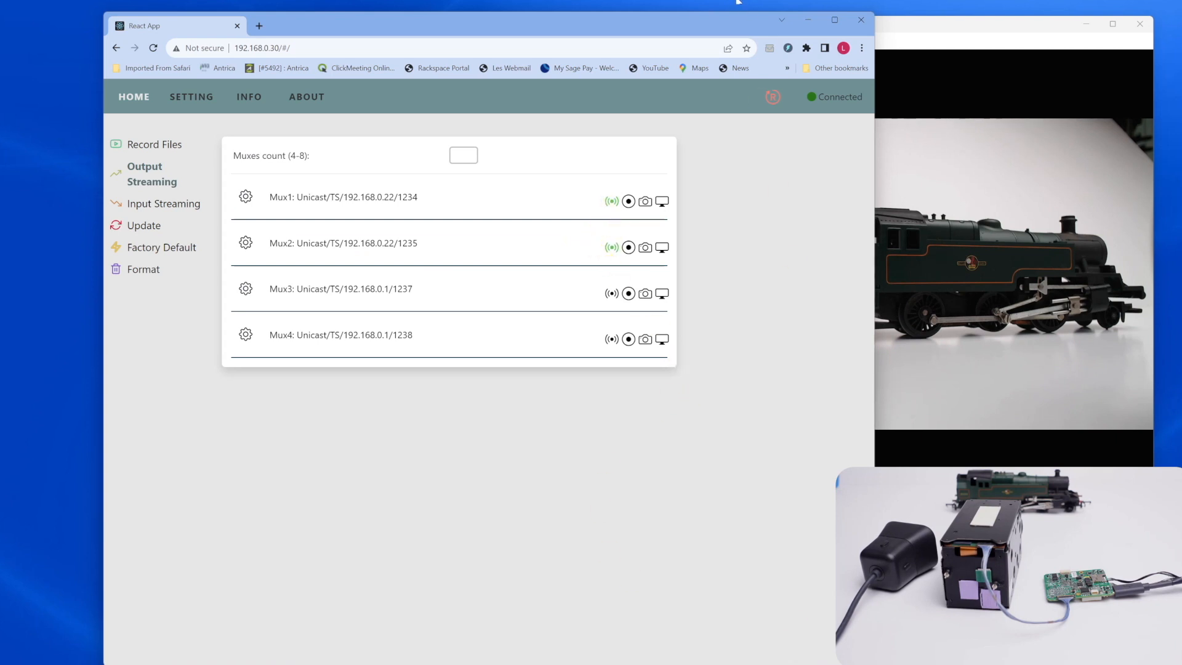
Narrow the encoder's browser window and place it in the desktop's upper-left corner, uncovering both player windows
{"action": "left_click_drag", "start_coordinate": [731, 21], "coordinate": [714, 168]}
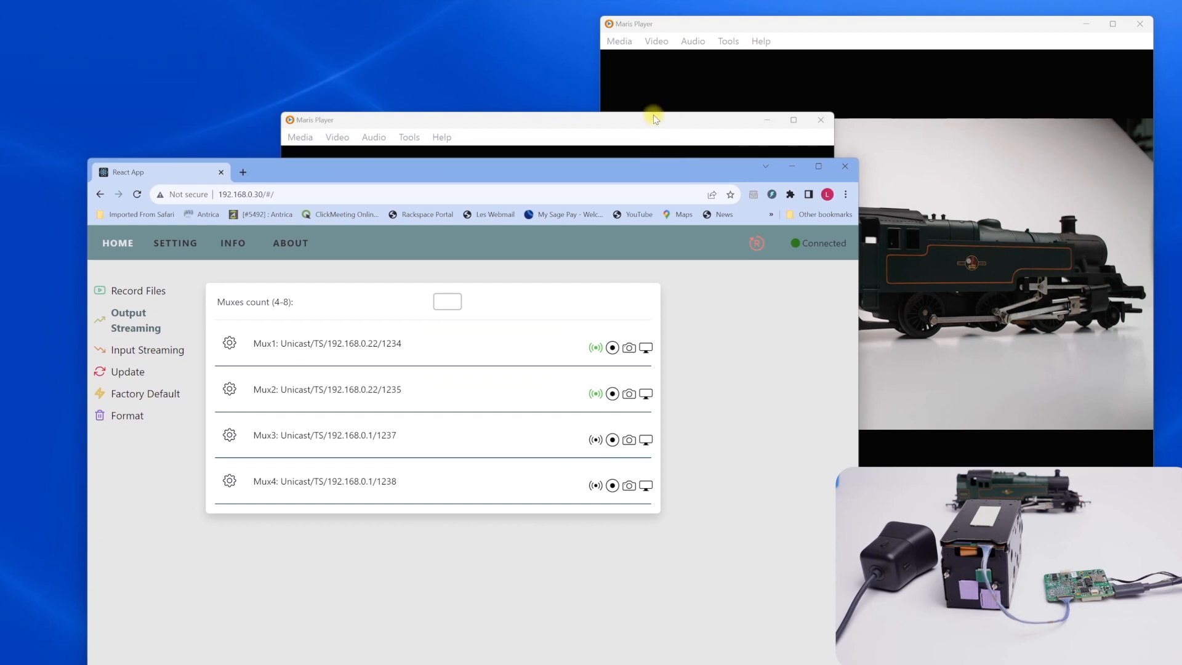
{"action": "left_click", "coordinate": [659, 120]}
{"action": "left_click_drag", "start_coordinate": [262, 172], "coordinate": [220, 148]}
{"action": "left_click", "coordinate": [511, 116]}
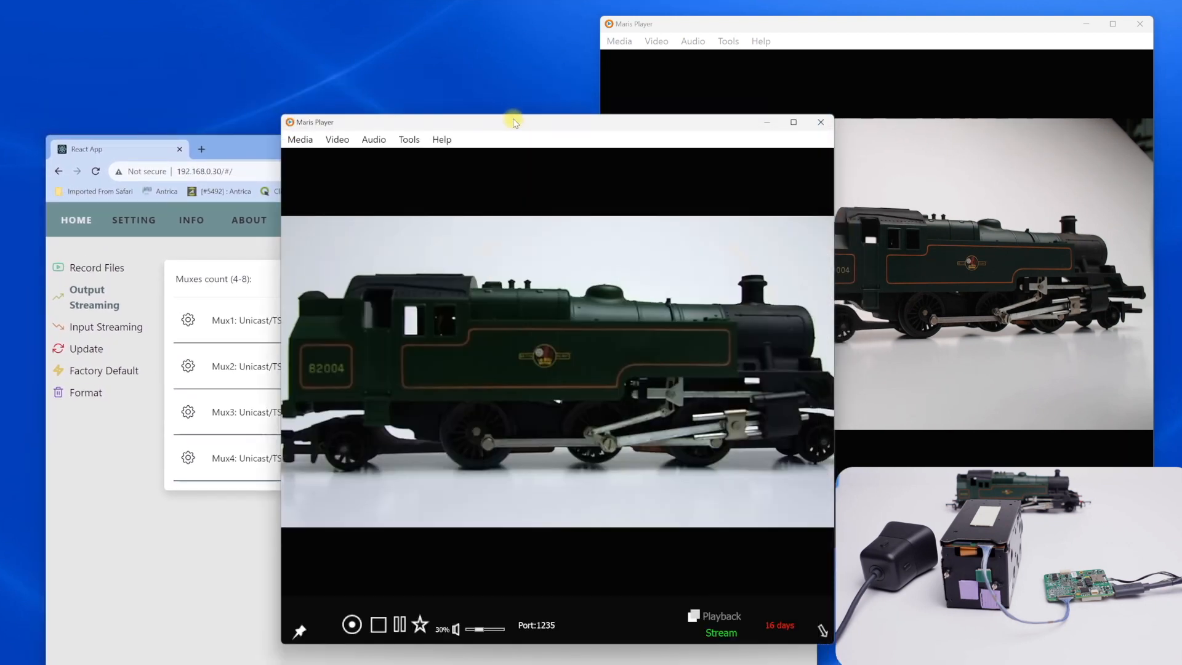
{"action": "left_click_drag", "start_coordinate": [511, 116], "coordinate": [800, 43]}
{"action": "left_click_drag", "start_coordinate": [406, 149], "coordinate": [369, 35]}
{"action": "left_click_drag", "start_coordinate": [782, 207], "coordinate": [456, 210]}
Reduce the height of the port 1235 player window and place it just below the Mux2 entry
{"action": "left_click_drag", "start_coordinate": [793, 47], "coordinate": [482, 101]}
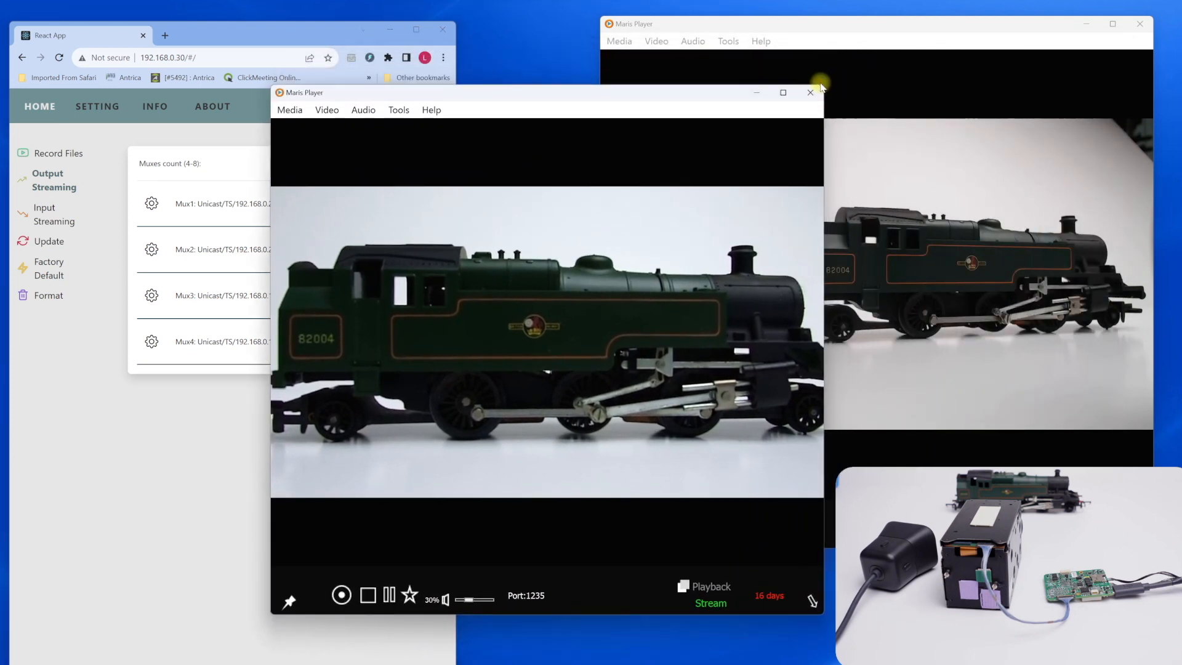
{"action": "left_click_drag", "start_coordinate": [273, 83], "coordinate": [302, 235]}
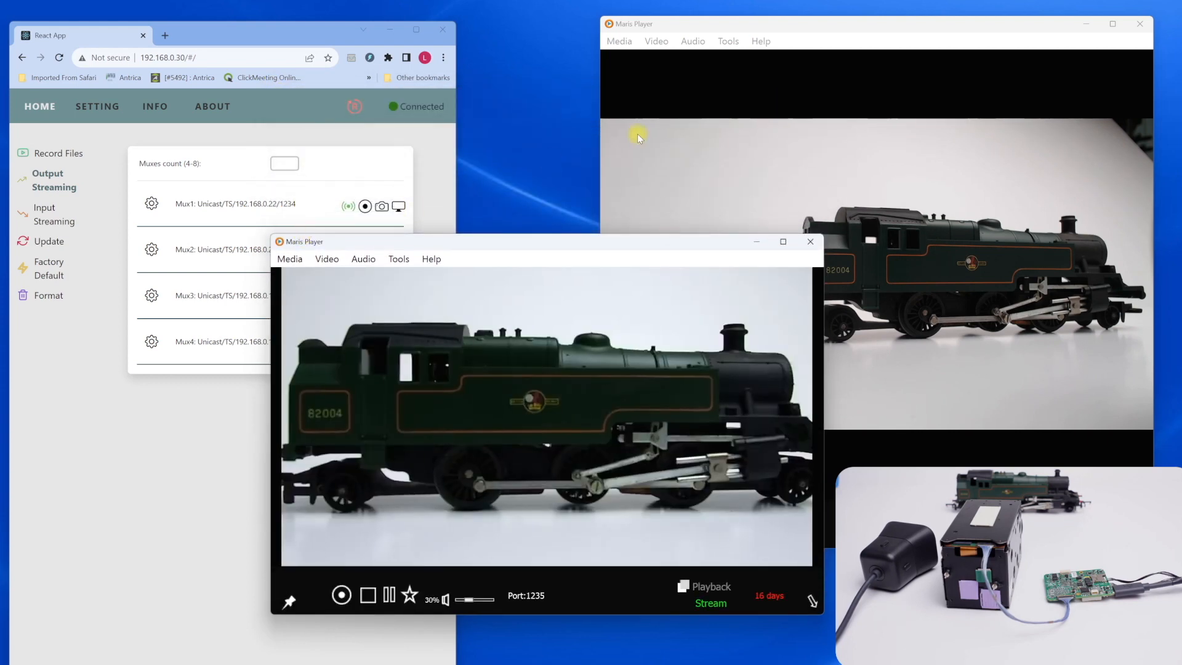
{"action": "left_click_drag", "start_coordinate": [616, 243], "coordinate": [481, 293]}
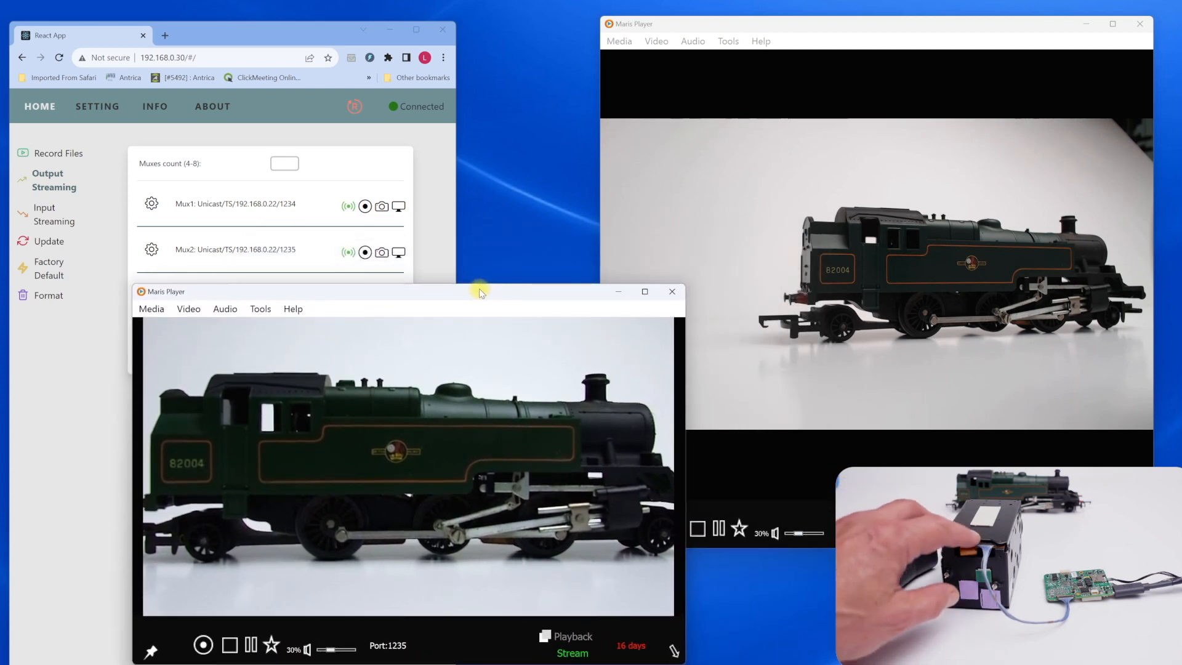